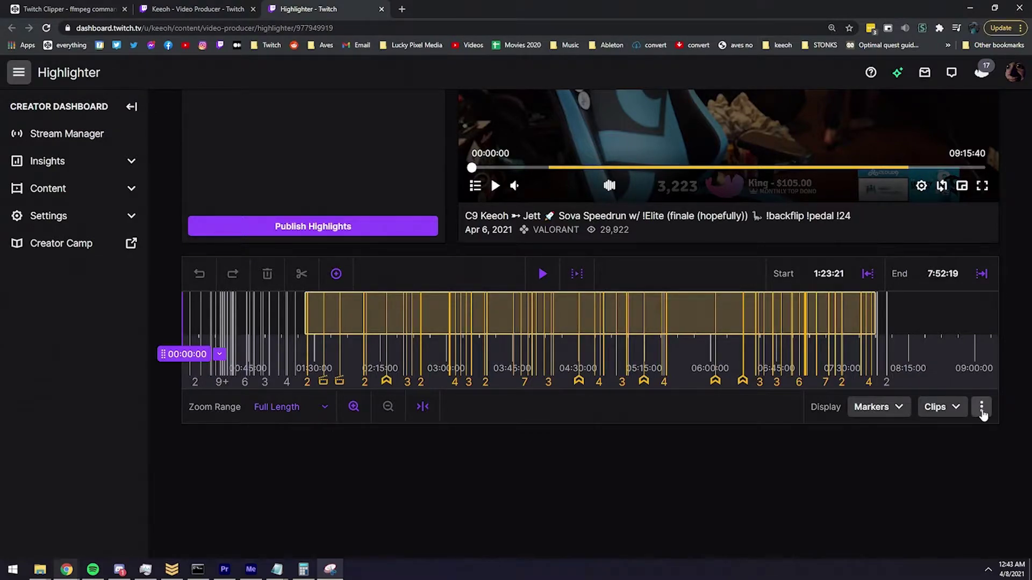
Step: Export the Apr 6 broadcast's stream markers as a .csv from the timeline's download options
{"action": "left_click", "coordinate": [982, 413]}
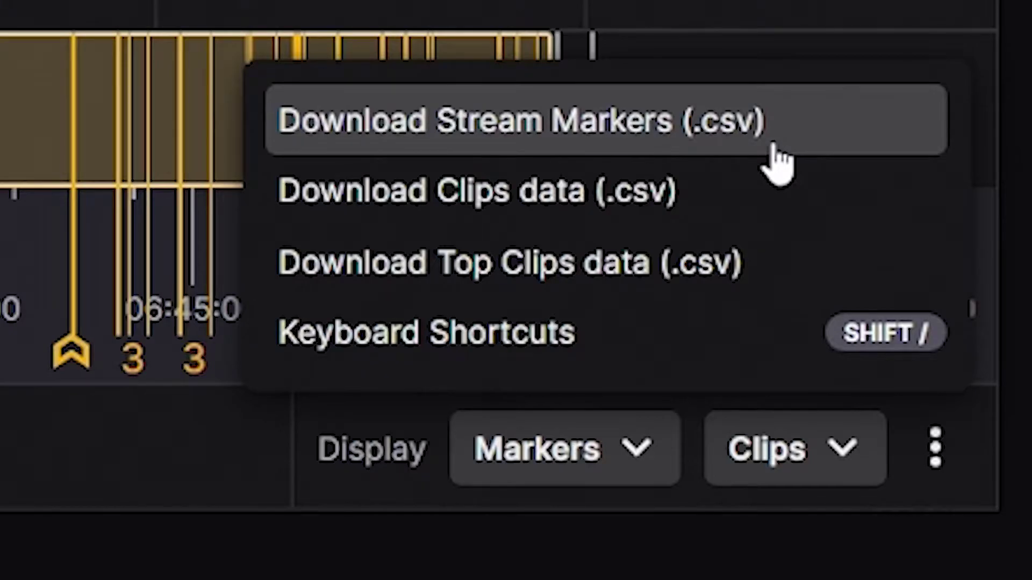
{"action": "left_click", "coordinate": [774, 146]}
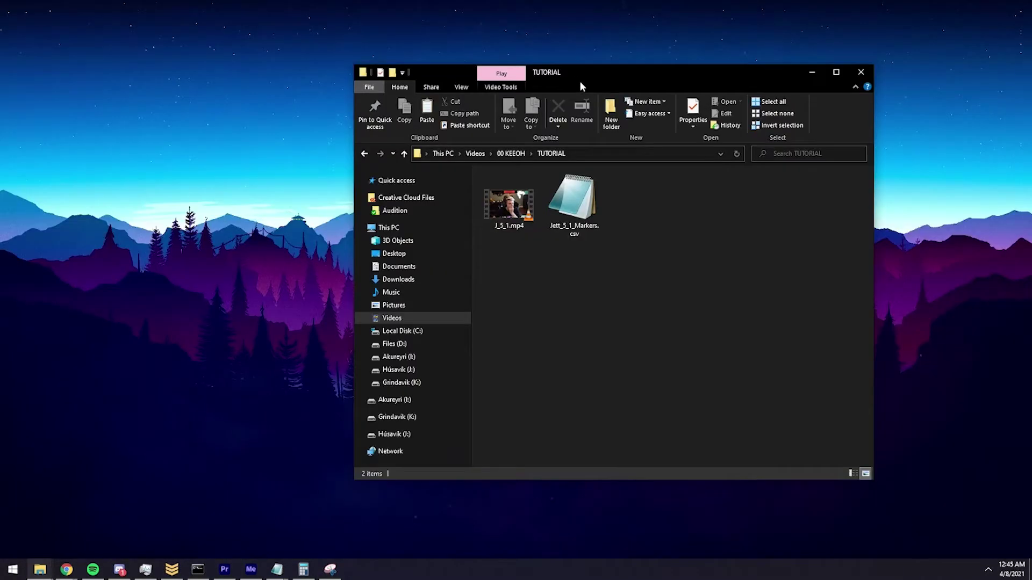
Step: Move the TUTORIAL window aside and open Jett_5_1_Markers.csv in Notepad to view the timestamps
{"action": "left_click_drag", "start_coordinate": [580, 82], "coordinate": [511, 72]}
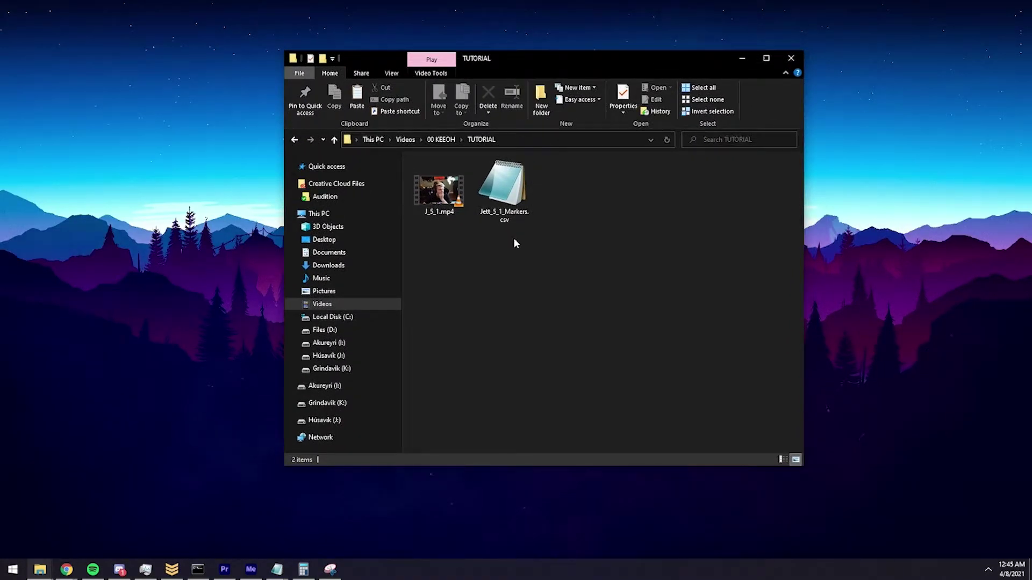
{"action": "key", "text": "alt+Tab"}
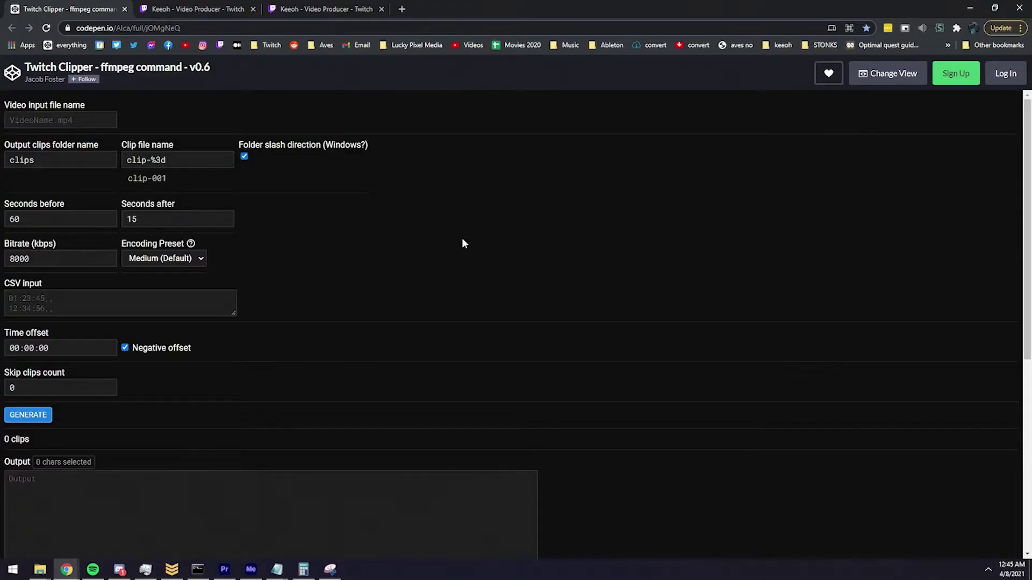
{"action": "key", "text": "alt+Tab"}
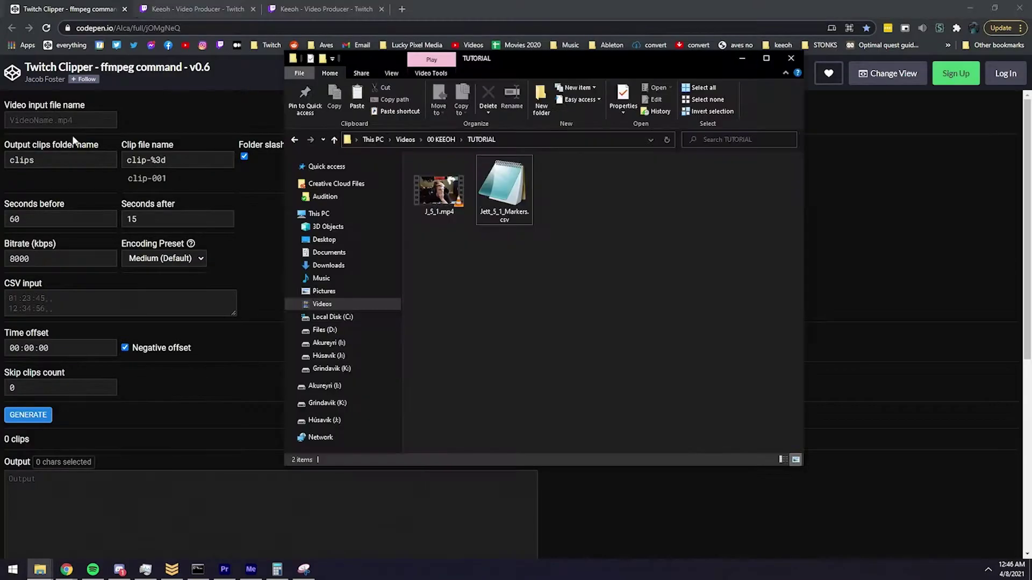
{"action": "left_click", "coordinate": [505, 202]}
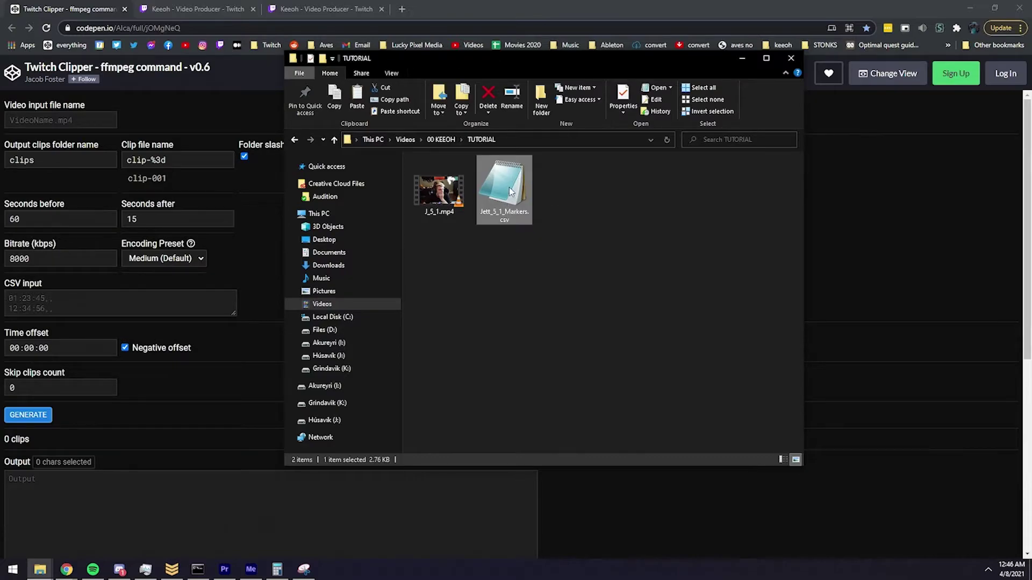
{"action": "double_click", "coordinate": [508, 192]}
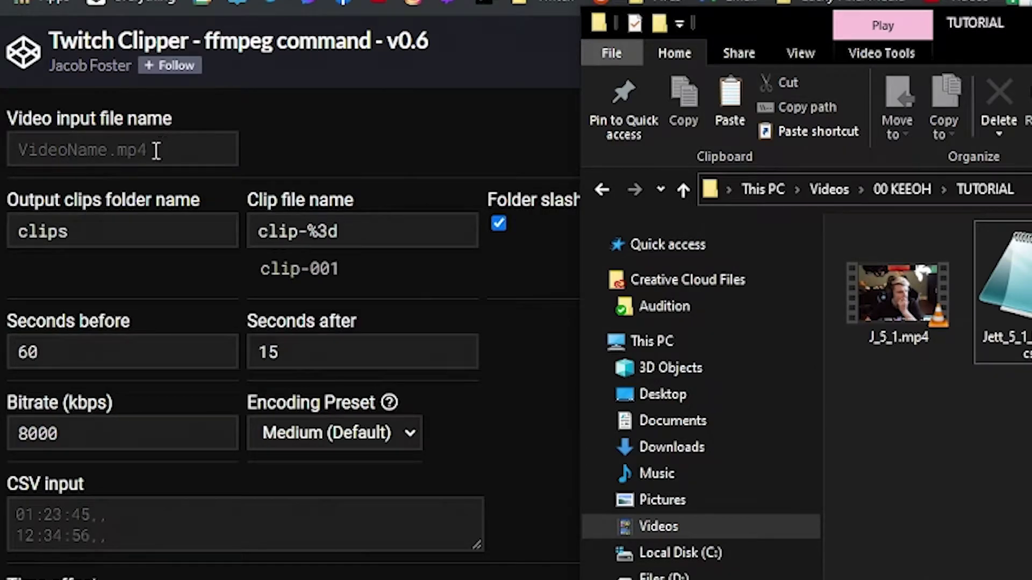
Step: Enter J_5_1.mp4 as the video input file name, fixing the mistyped 2, and select the output folder name
{"action": "mouse_move", "coordinate": [942, 348]}
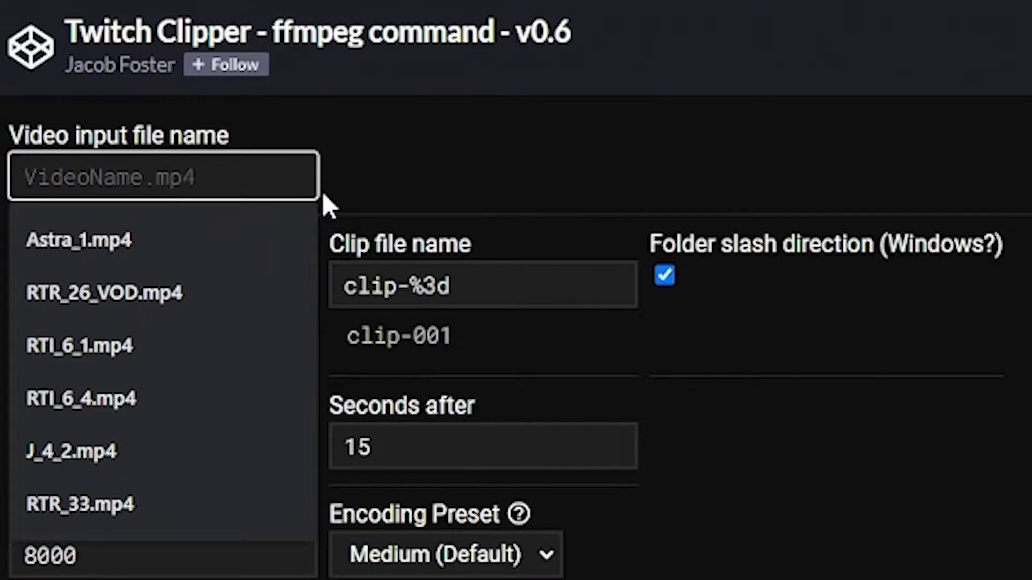
{"action": "type", "text": "J_"}
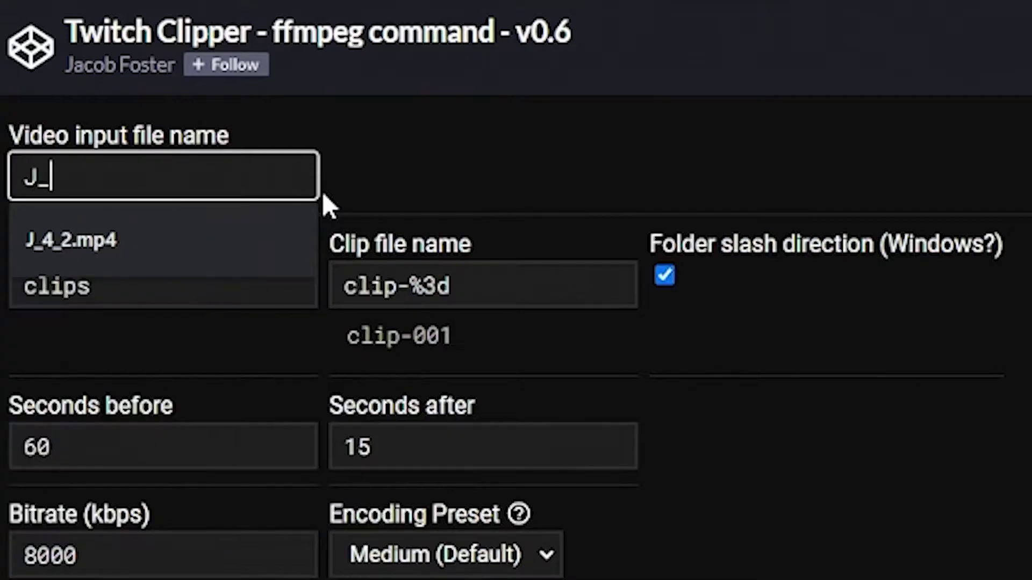
{"action": "type", "text": "5_1.mp4"}
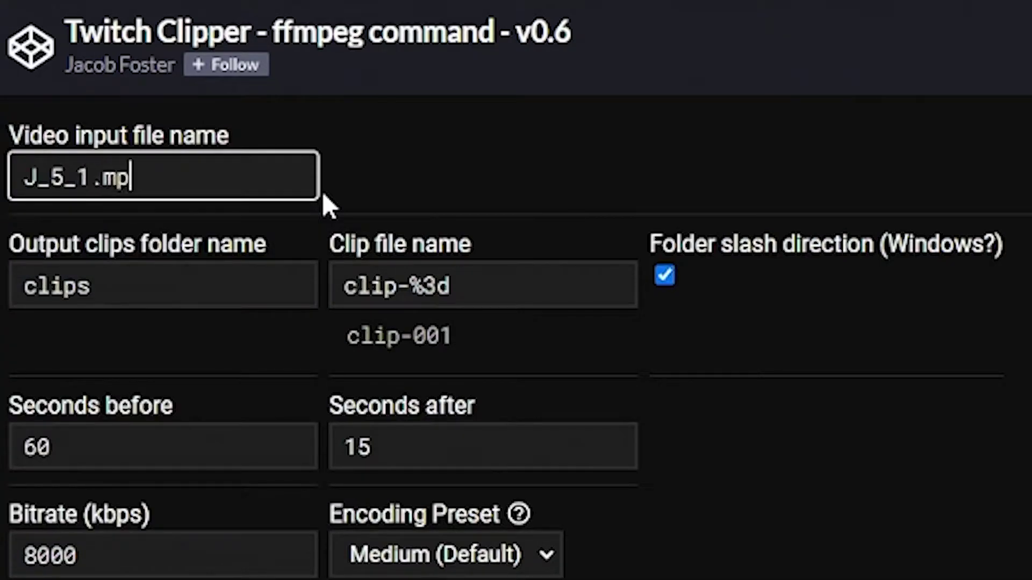
{"action": "left_click", "coordinate": [399, 216]}
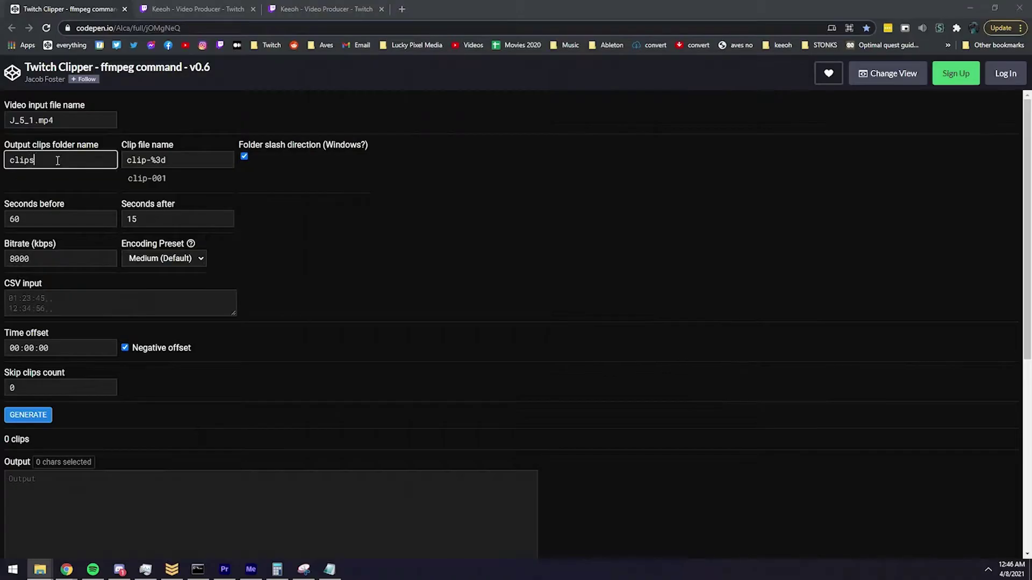
{"action": "double_click", "coordinate": [291, 298]}
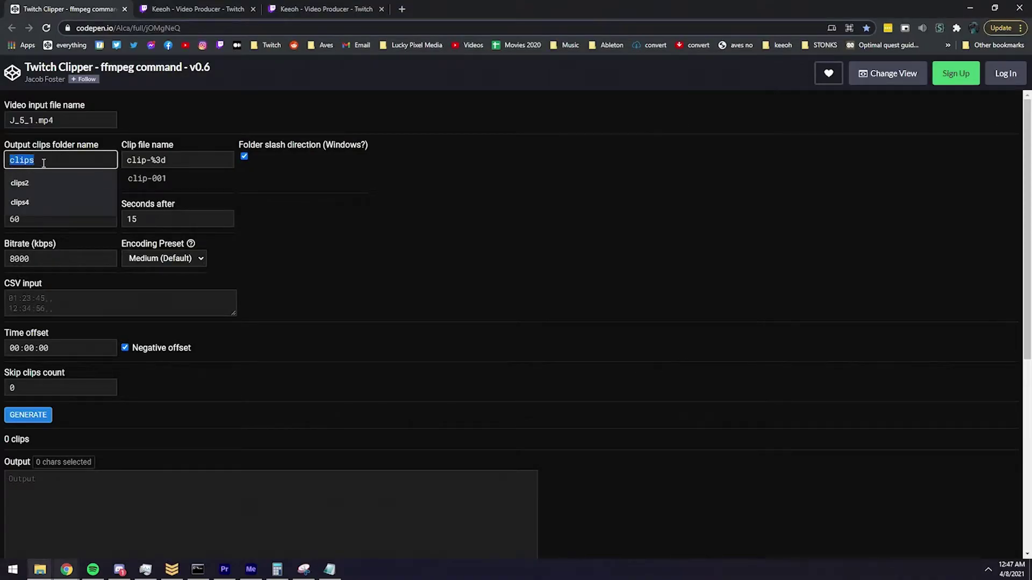
{"action": "key", "text": "alt+Tab"}
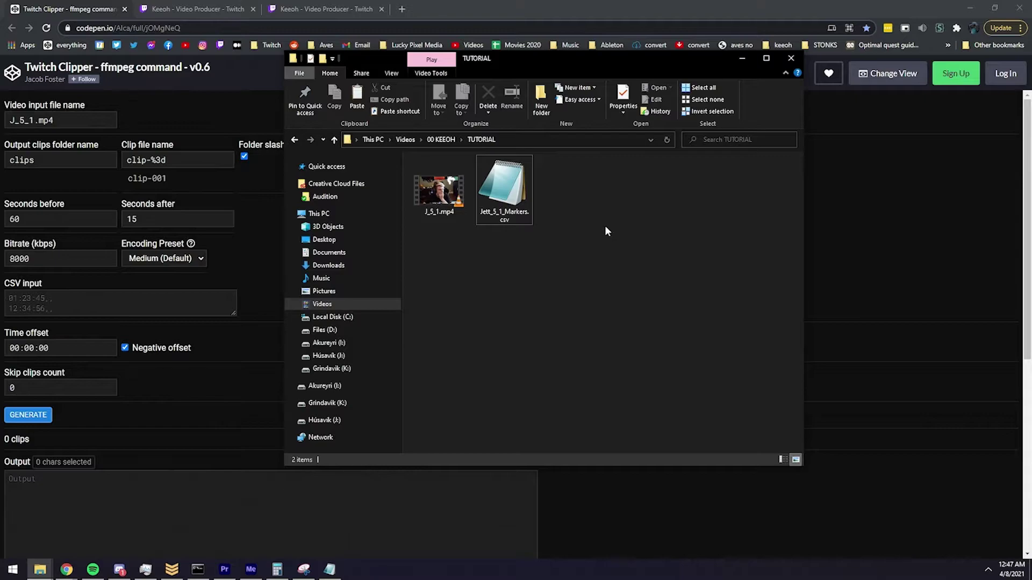
Step: Create a new folder named 'clips' inside the TUTORIAL folder
{"action": "left_click", "coordinate": [541, 102]}
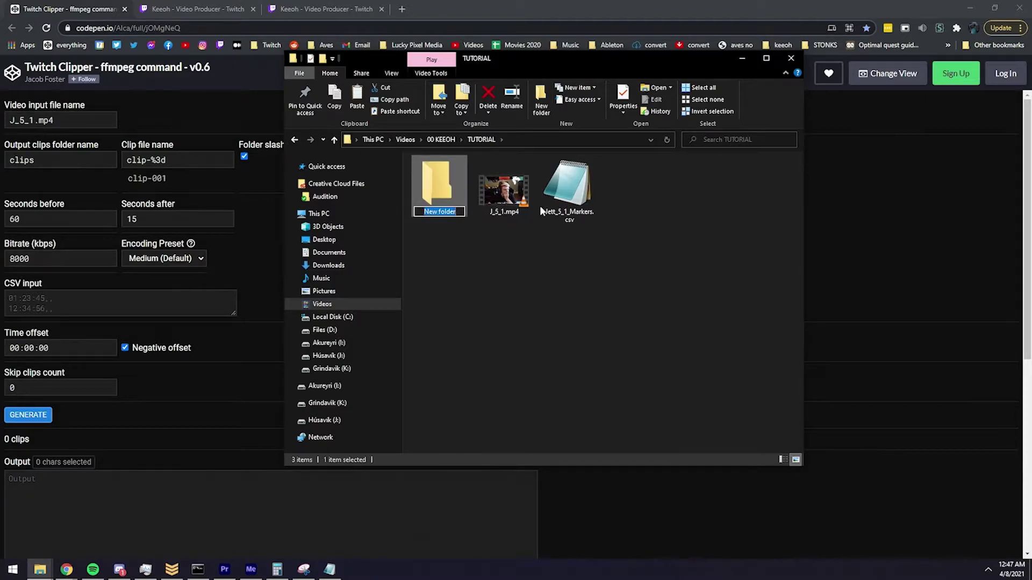
{"action": "type", "text": "clips"}
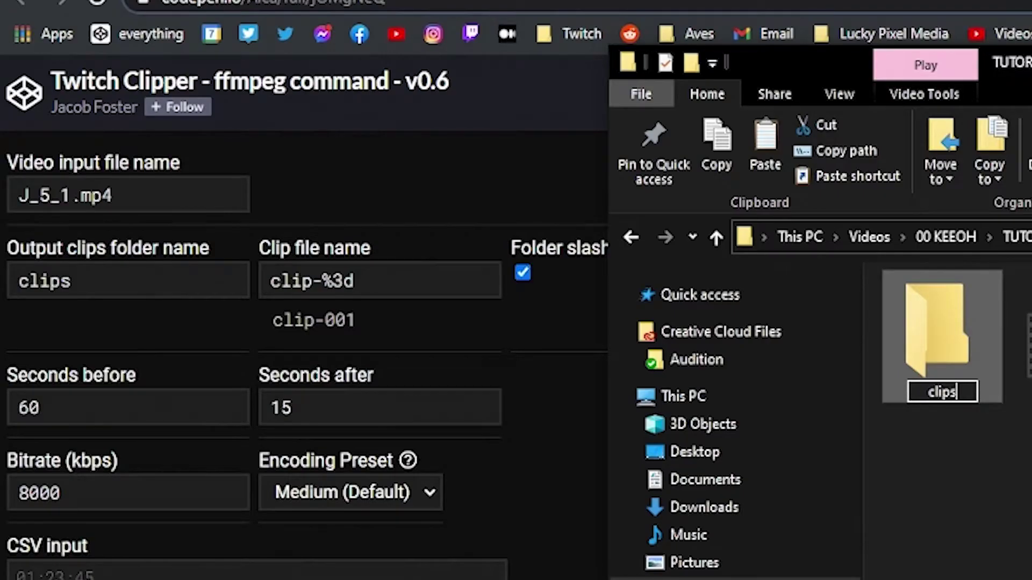
{"action": "key", "text": "Return"}
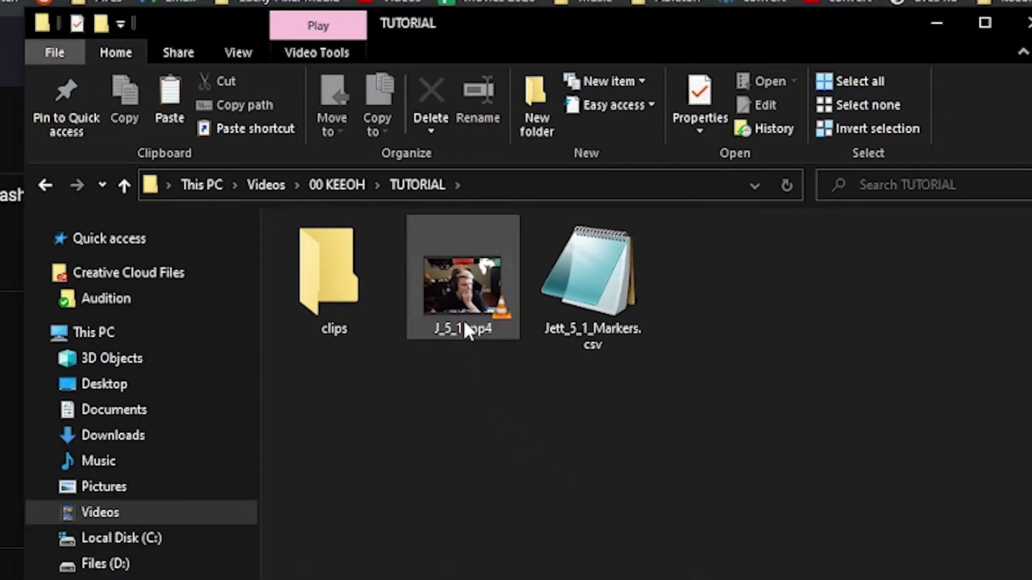
{"action": "left_click", "coordinate": [462, 317]}
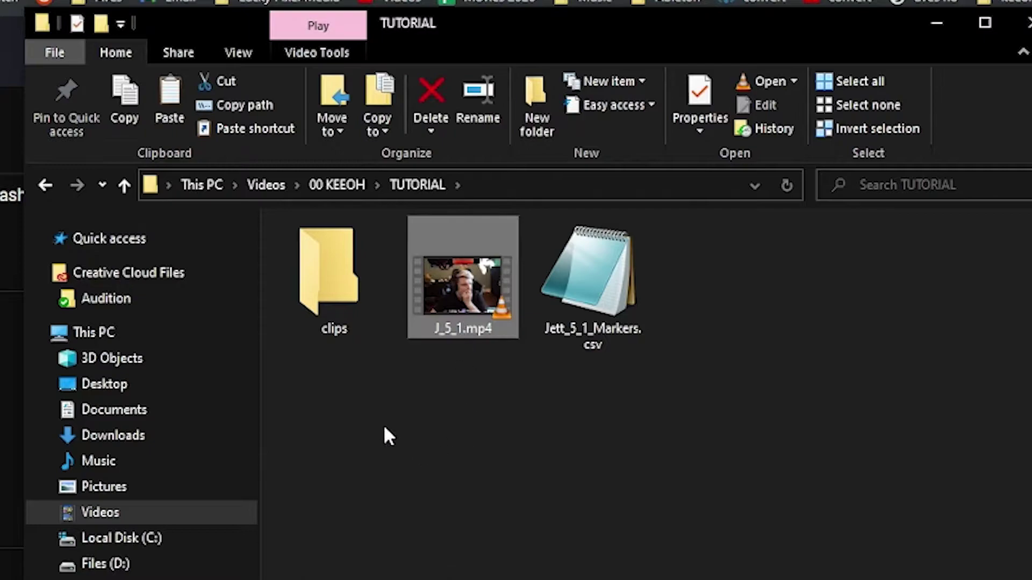
{"action": "left_click", "coordinate": [324, 318]}
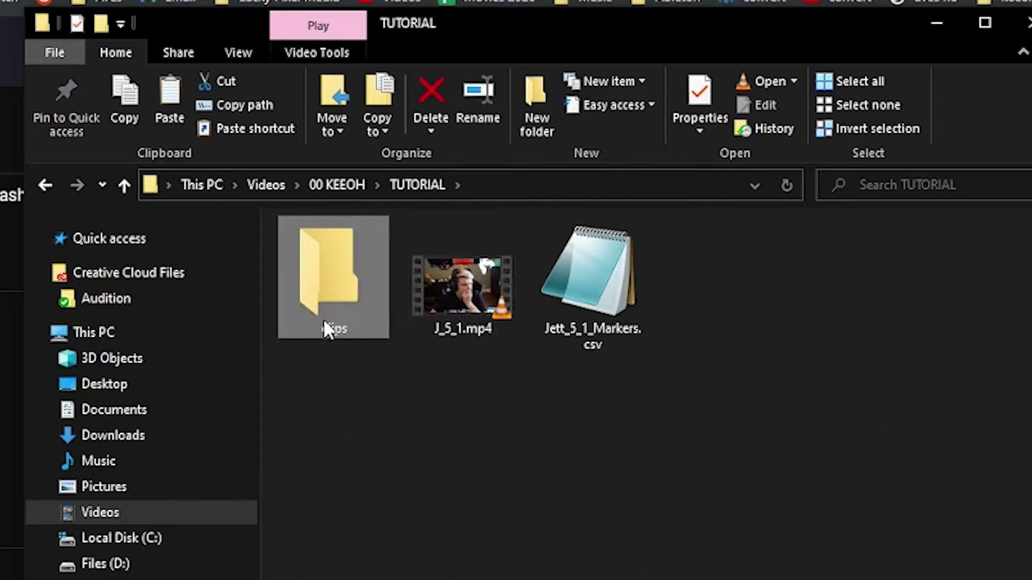
{"action": "left_click", "coordinate": [499, 421]}
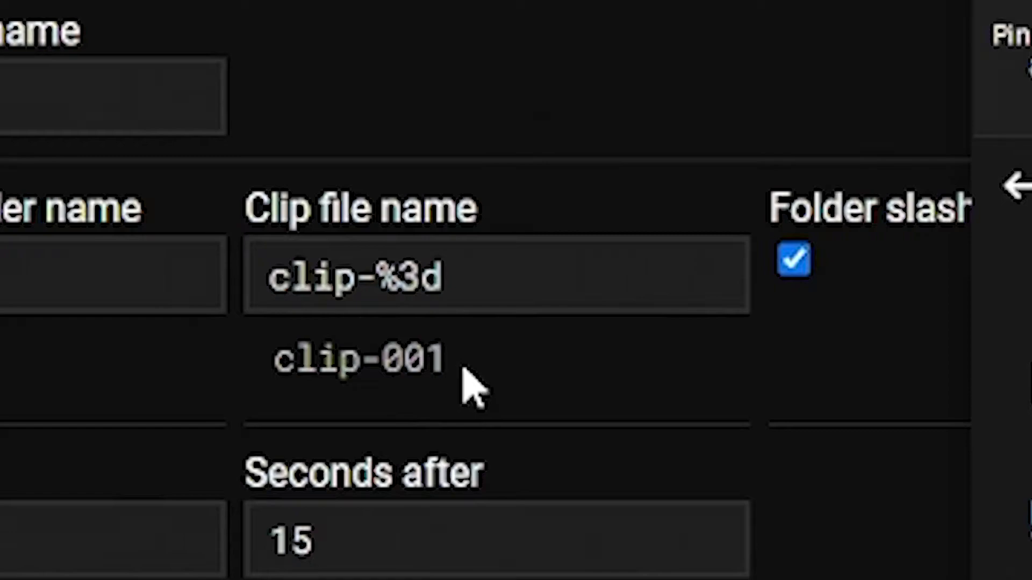
Step: Review the clip-001 name preview and turn off Windows-style folder slashes
{"action": "left_click_drag", "start_coordinate": [383, 361], "coordinate": [454, 369]}
{"action": "left_click", "coordinate": [455, 365]}
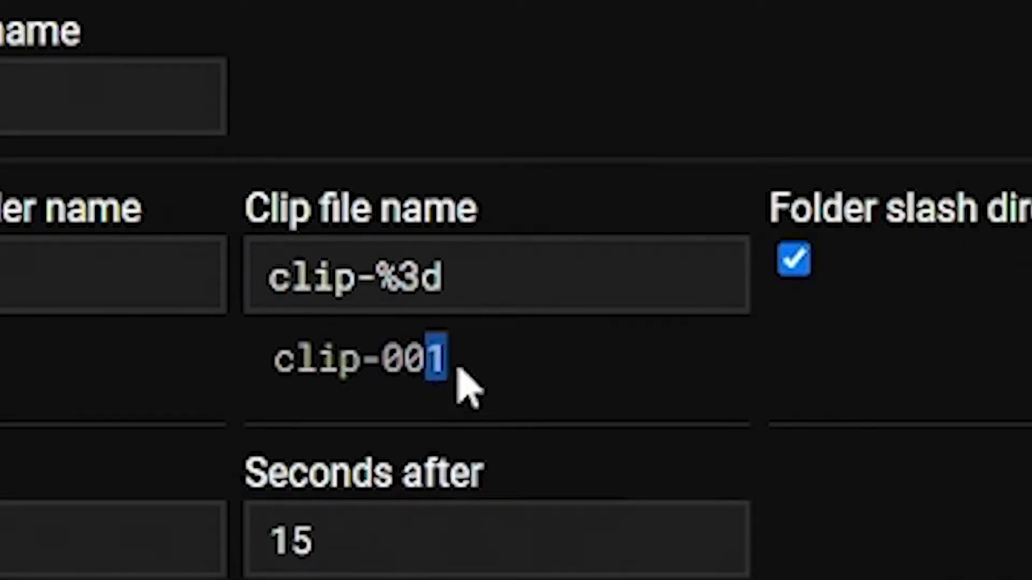
{"action": "left_click", "coordinate": [664, 376]}
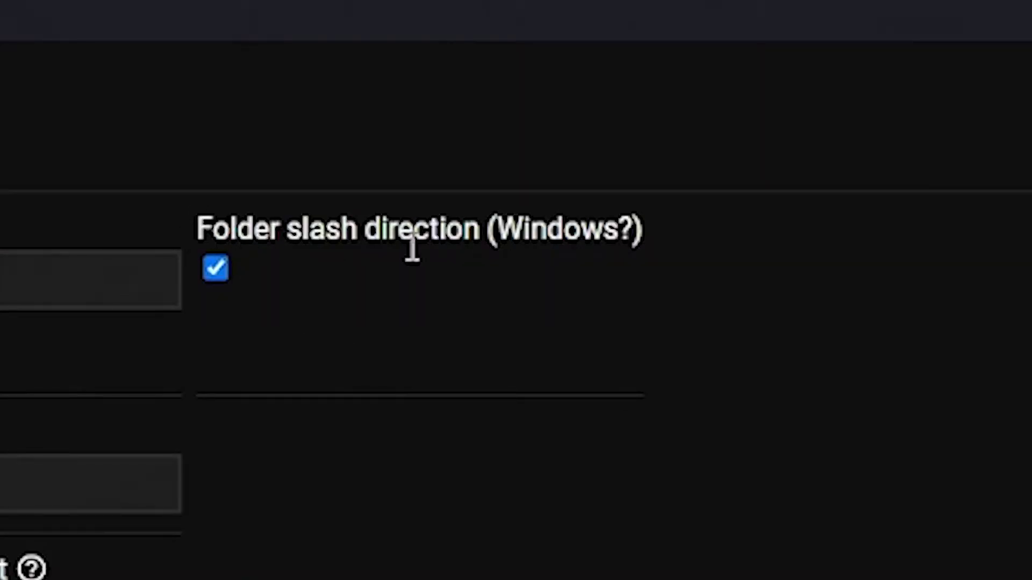
{"action": "left_click", "coordinate": [223, 282]}
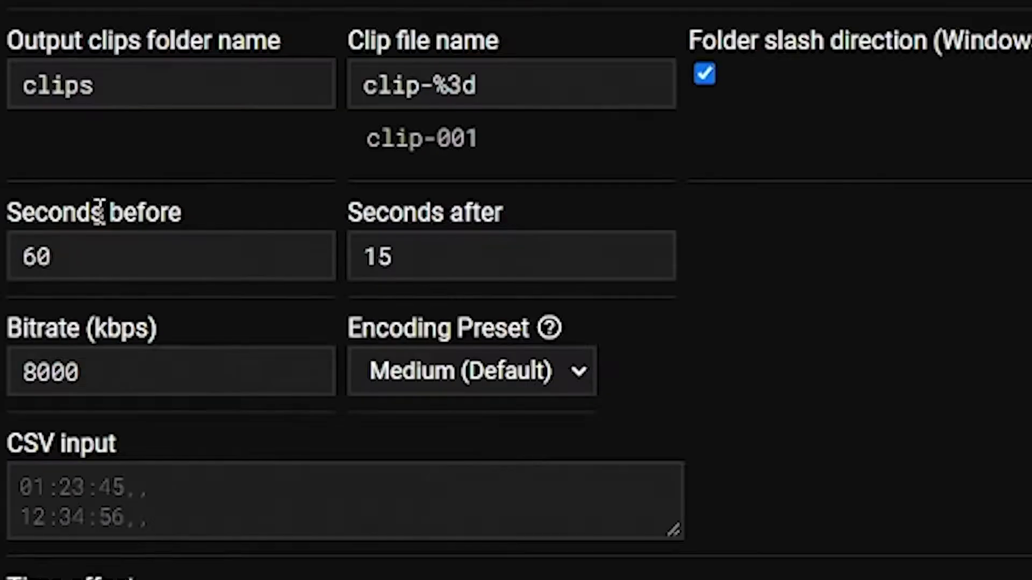
Step: Keep 60 seconds before, 15 after and the Medium preset unchanged, then bring up Jett_5_1_Markers.csv
{"action": "left_click_drag", "start_coordinate": [108, 212], "coordinate": [230, 223]}
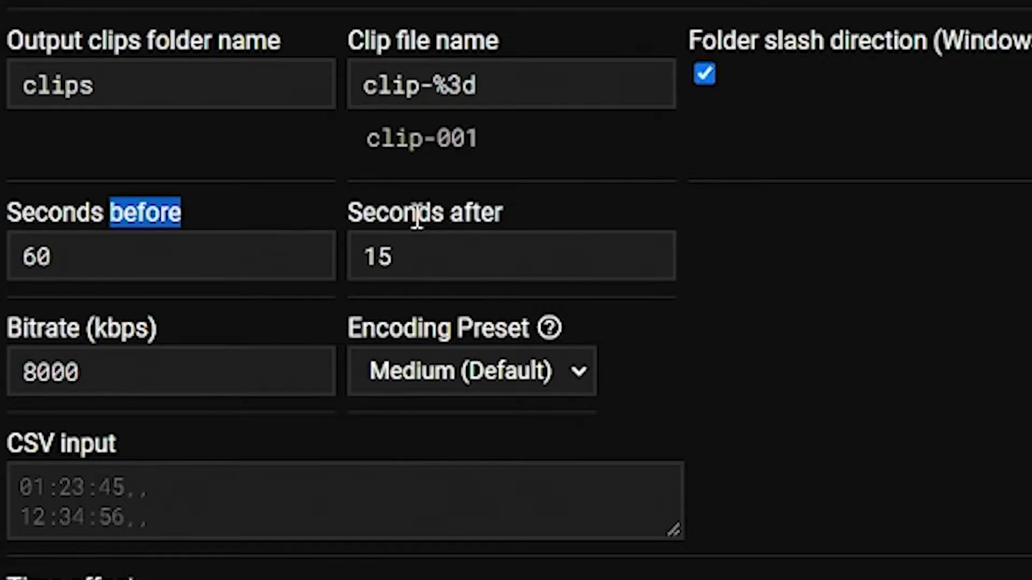
{"action": "mouse_move", "coordinate": [451, 212]}
{"action": "left_mouse_down"}
{"action": "mouse_move", "coordinate": [503, 213]}
{"action": "mouse_move", "coordinate": [512, 224]}
{"action": "mouse_move", "coordinate": [451, 215]}
{"action": "left_mouse_up"}
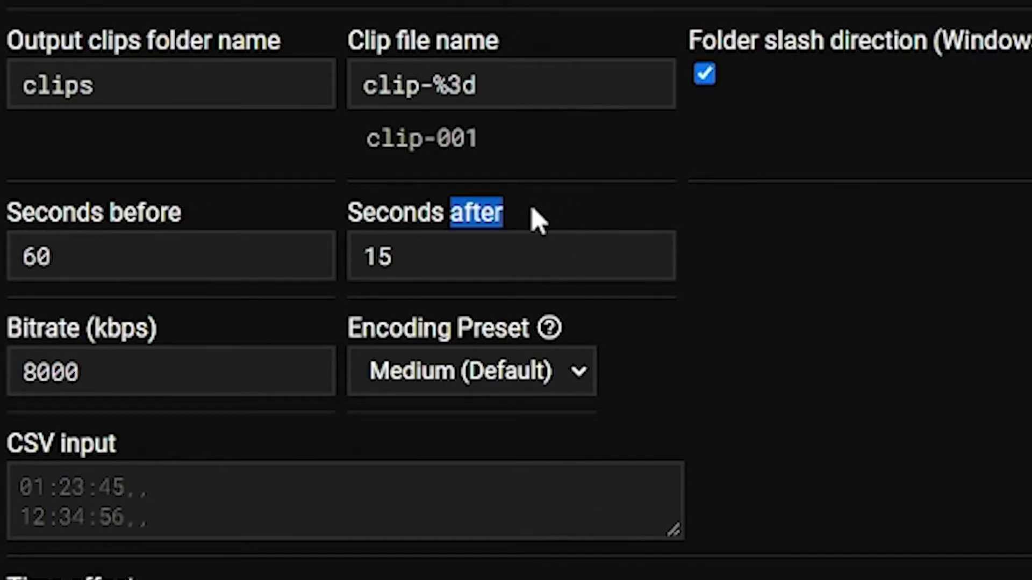
{"action": "left_click", "coordinate": [537, 221]}
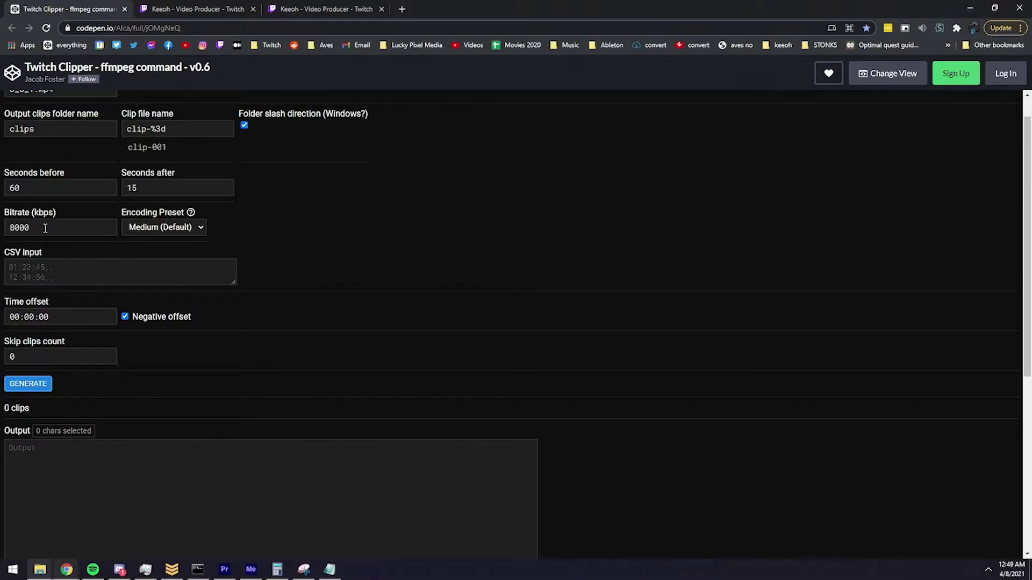
{"action": "left_click", "coordinate": [164, 227]}
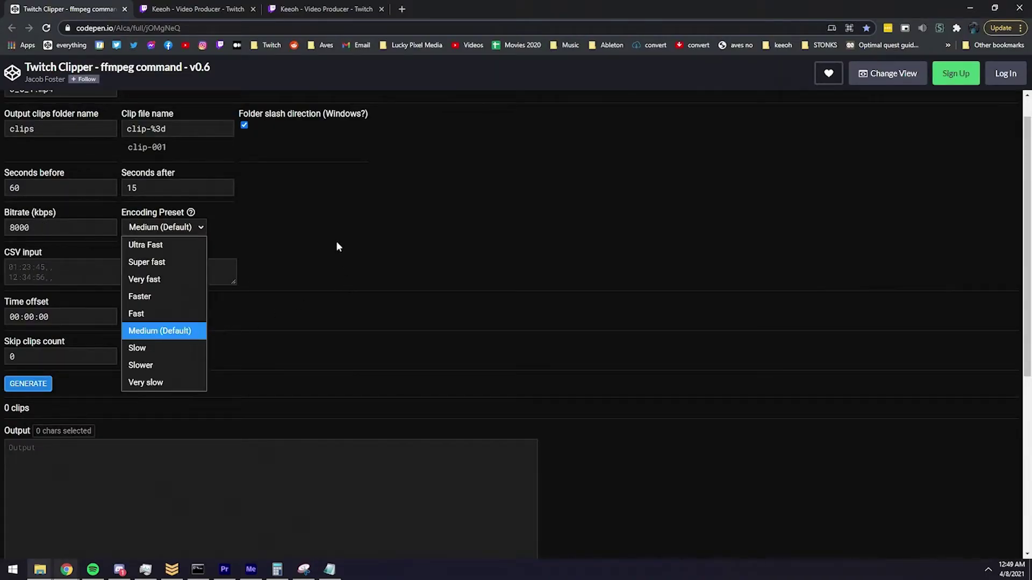
{"action": "left_click", "coordinate": [332, 228]}
{"action": "left_click", "coordinate": [329, 569]}
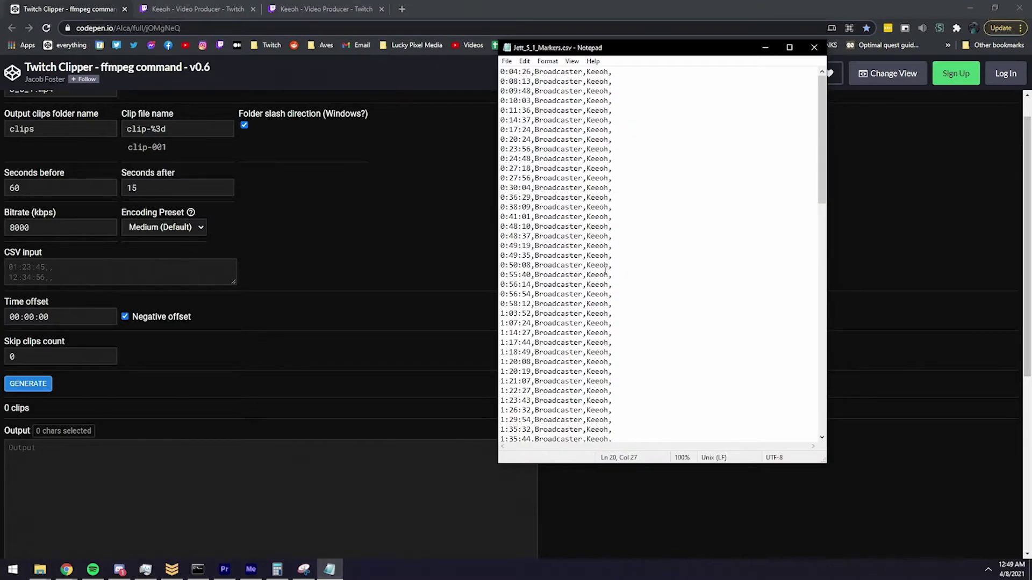
Step: Paste all marker lines from Jett_5_1_Markers.csv into the clipper's CSV input
{"action": "key", "text": "ctrl+a"}
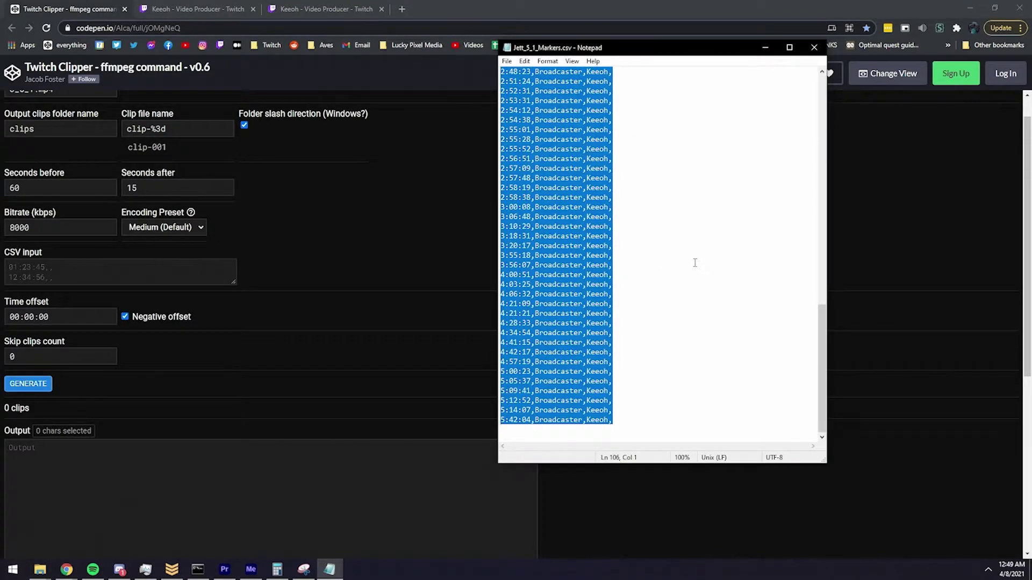
{"action": "left_click", "coordinate": [51, 267]}
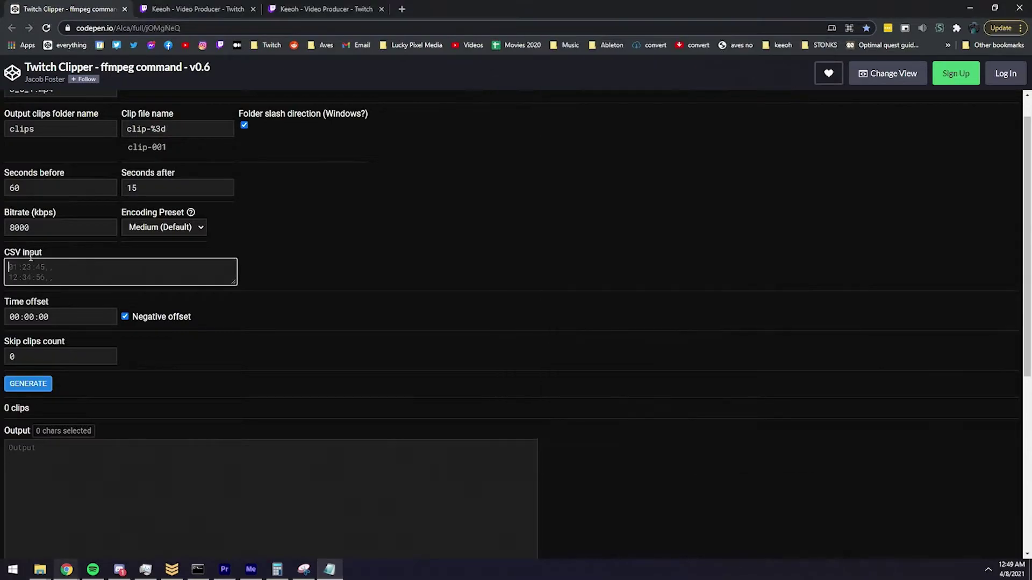
{"action": "key", "text": "ctrl+v"}
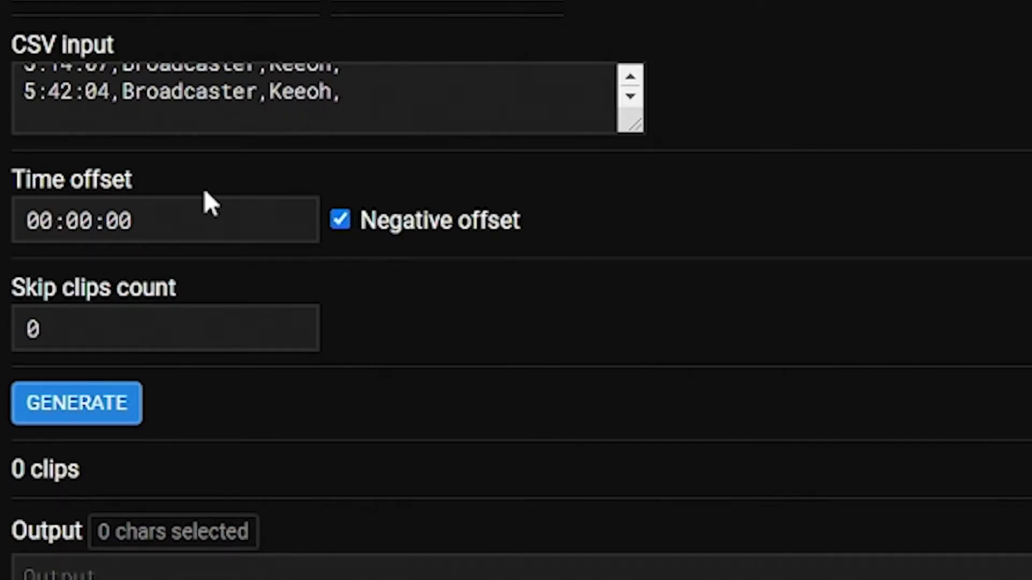
{"action": "left_click", "coordinate": [56, 233]}
{"action": "type", "text": "1"}
{"action": "left_click", "coordinate": [76, 224]}
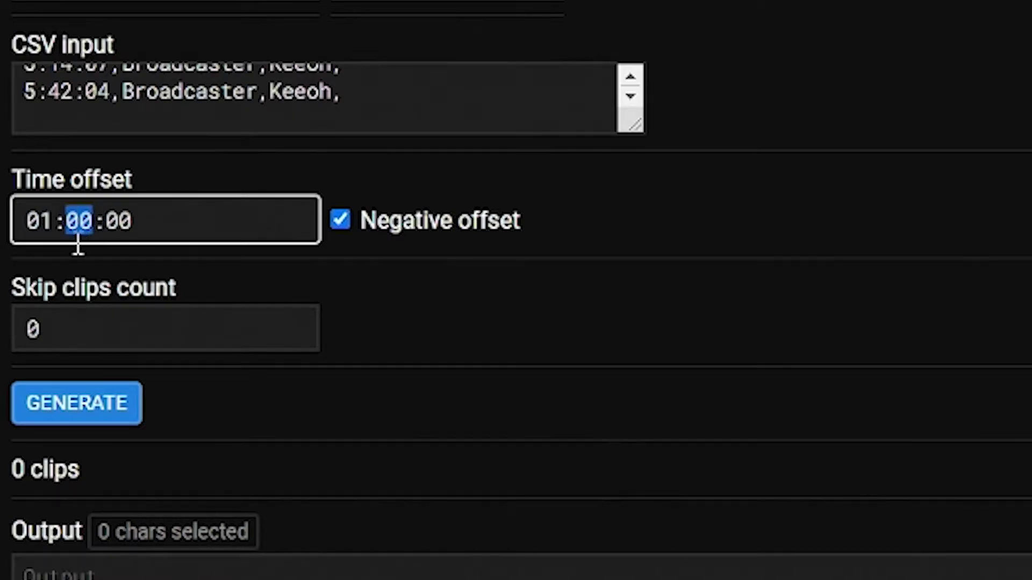
{"action": "type", "text": "30"}
{"action": "left_click", "coordinate": [413, 284]}
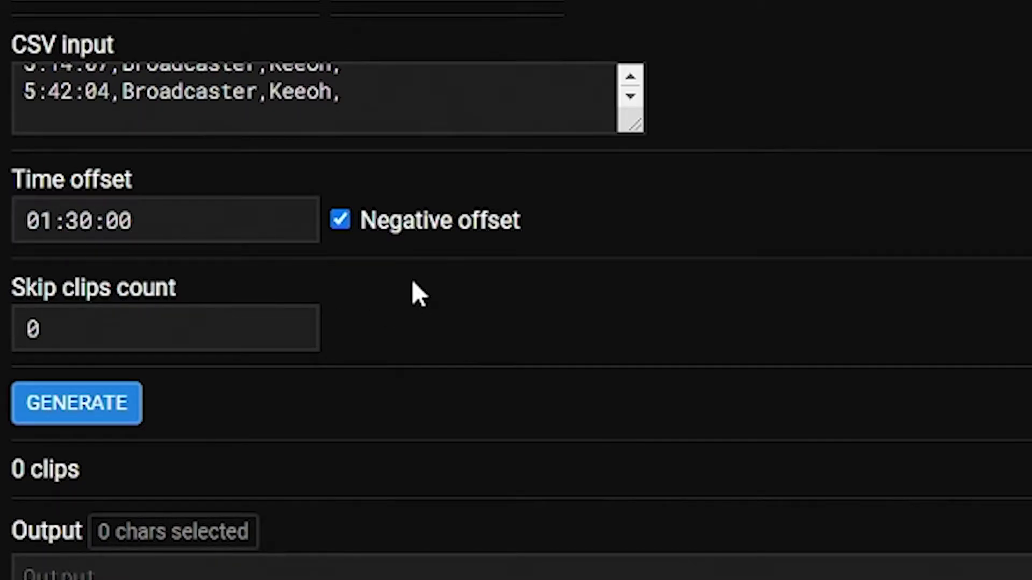
{"action": "left_click_drag", "start_coordinate": [161, 222], "coordinate": [40, 231]}
{"action": "type", "text": "0:00:00"}
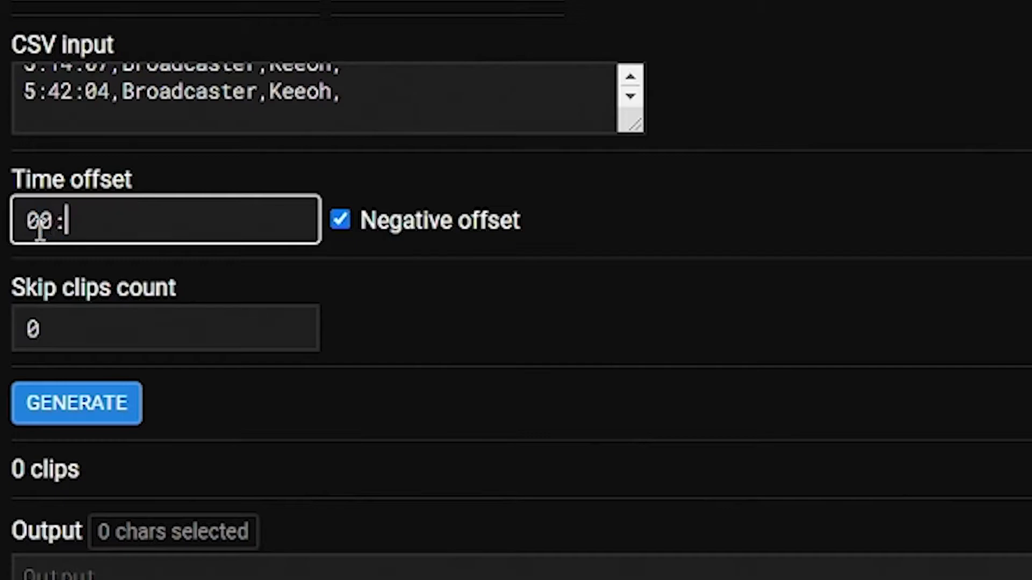
{"action": "left_click", "coordinate": [927, 204]}
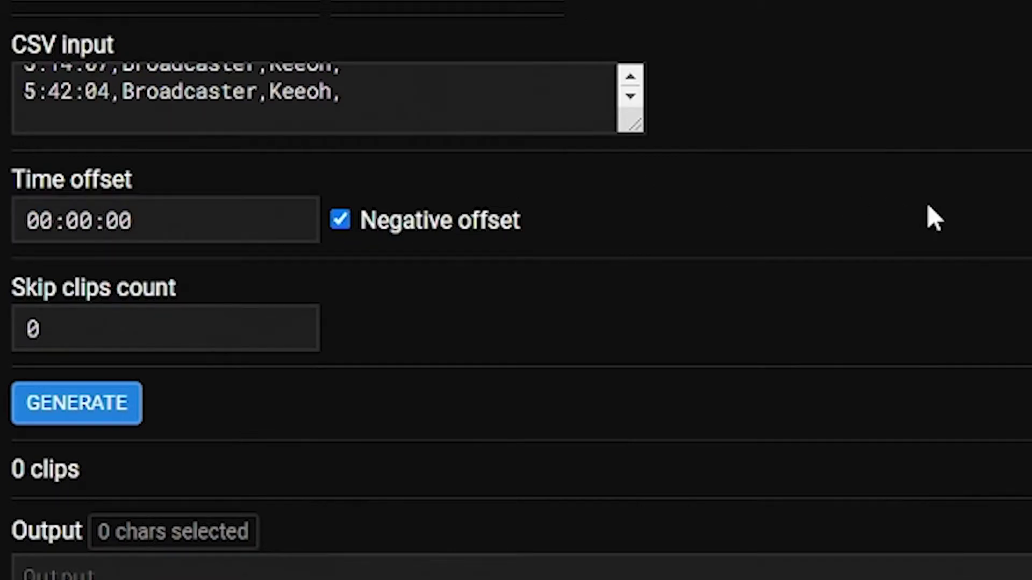
{"action": "left_click_drag", "start_coordinate": [184, 228], "coordinate": [70, 260]}
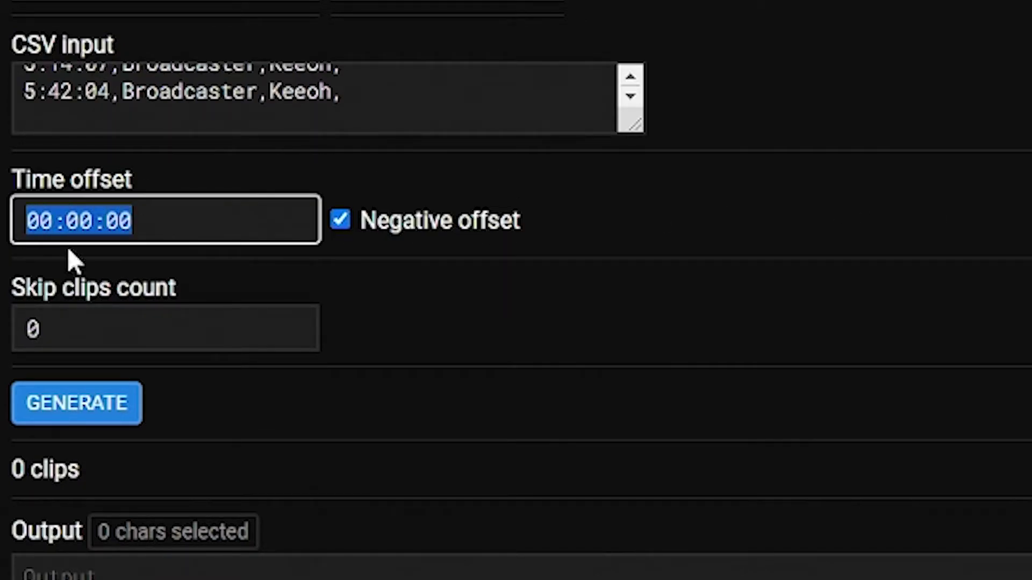
{"action": "left_click", "coordinate": [640, 317]}
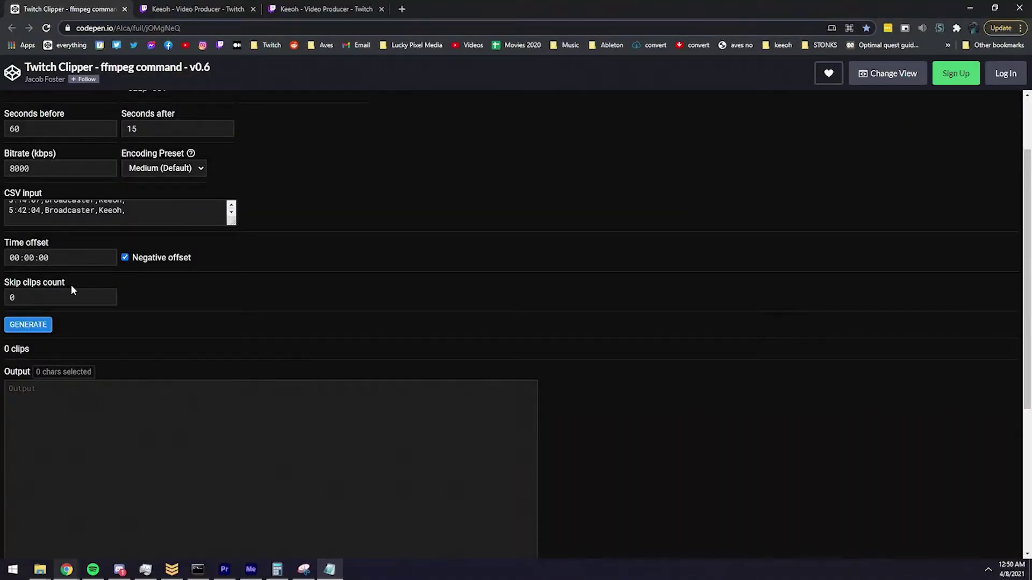
Step: Generate the 105 ffmpeg clip commands and scroll through the Output box
{"action": "left_click", "coordinate": [24, 330]}
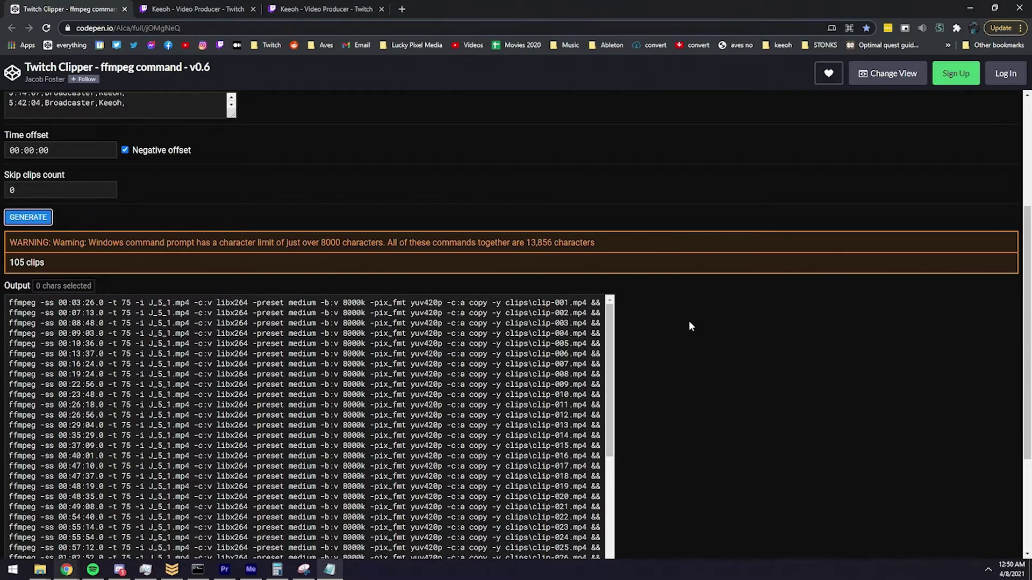
{"action": "scroll", "coordinate": [686, 324], "scroll_direction": "down", "scroll_amount": 1}
{"action": "scroll", "coordinate": [691, 317], "scroll_direction": "down", "scroll_amount": 1}
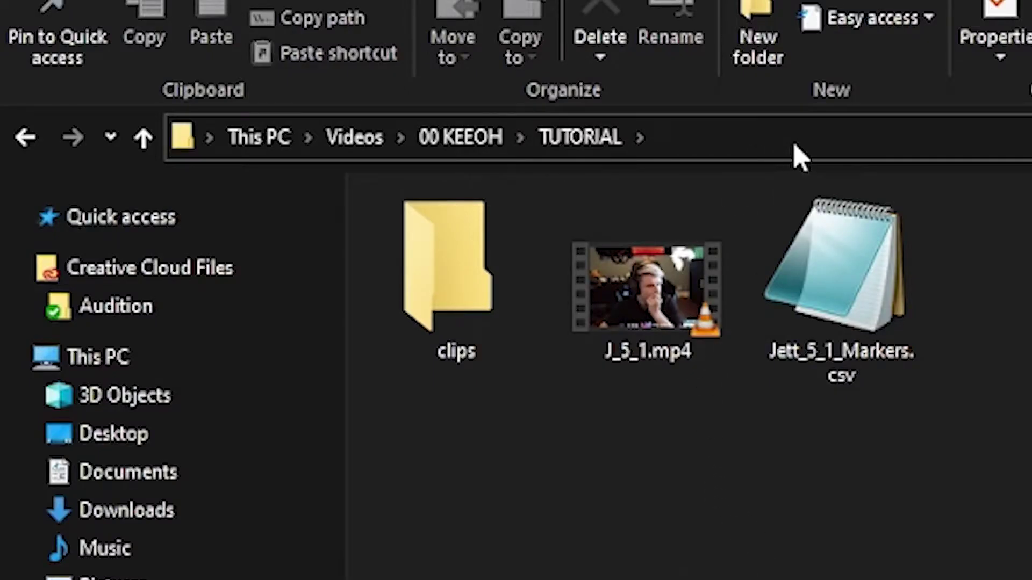
Step: Launch Command Prompt in the TUTORIAL folder by typing cmd before the address-bar path
{"action": "left_click", "coordinate": [585, 143]}
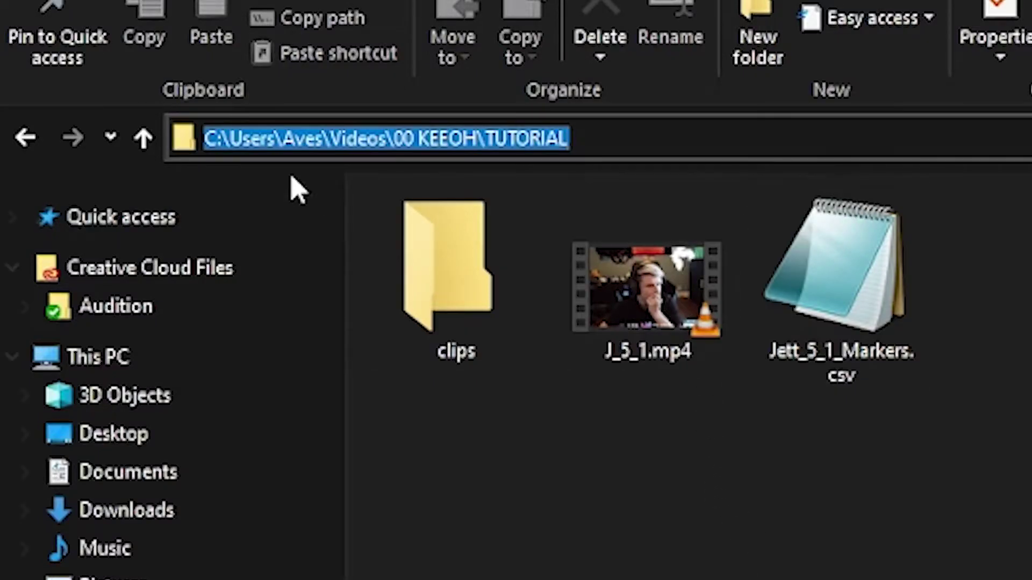
{"action": "left_click", "coordinate": [210, 138]}
{"action": "type", "text": "cmd"}
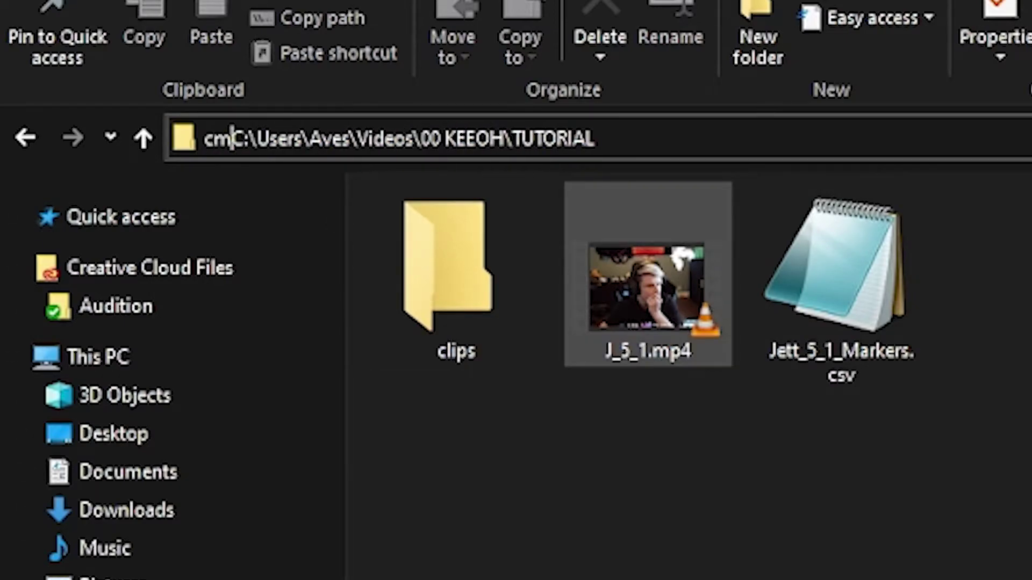
{"action": "key", "text": "Return"}
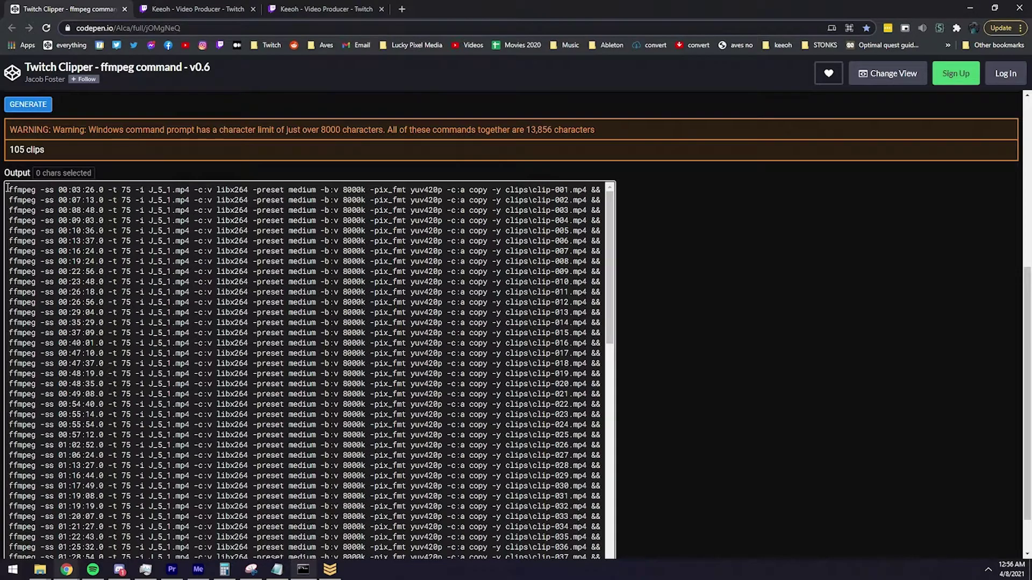
Step: Select the Output commands from the first clip through clip-060 for copying
{"action": "left_click_drag", "start_coordinate": [9, 188], "coordinate": [583, 464]}
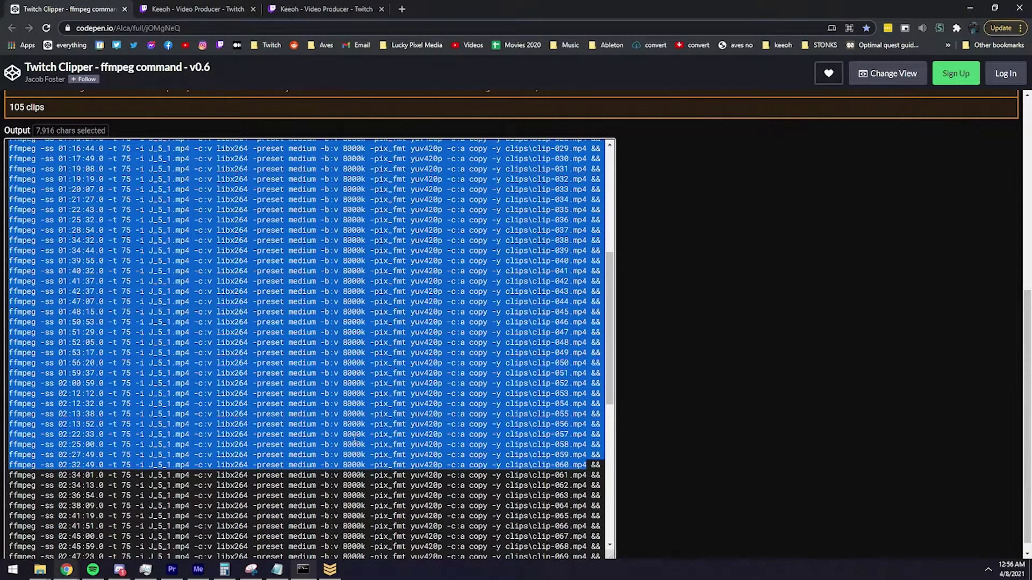
Step: Paste and run the copied commands in Command Prompt, then open the clips folder to check clip-001.mp4
{"action": "left_click", "coordinate": [303, 570]}
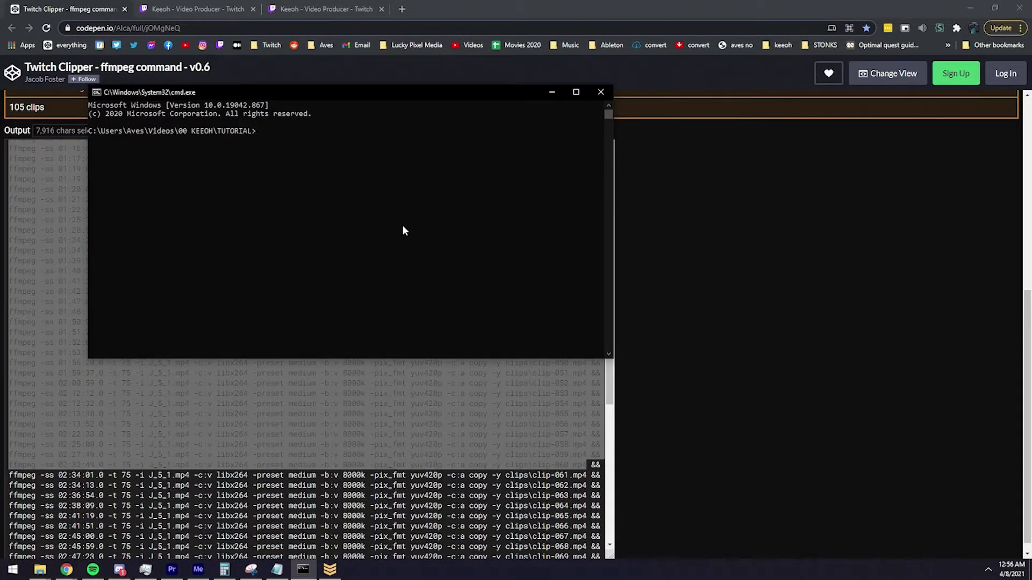
{"action": "key", "text": "ctrl+v"}
{"action": "key", "text": "Return"}
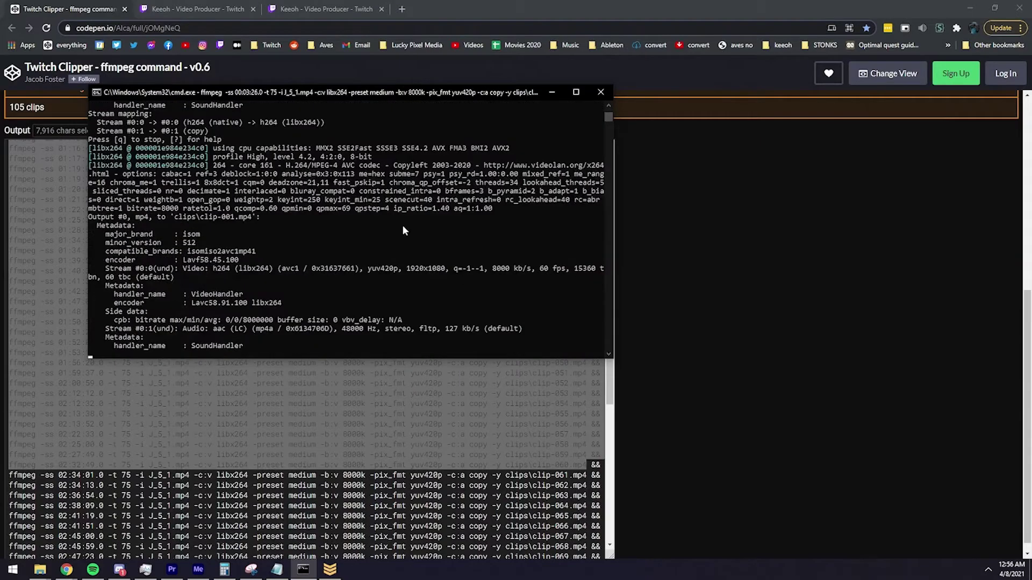
{"action": "left_click_drag", "start_coordinate": [566, 358], "coordinate": [566, 436]}
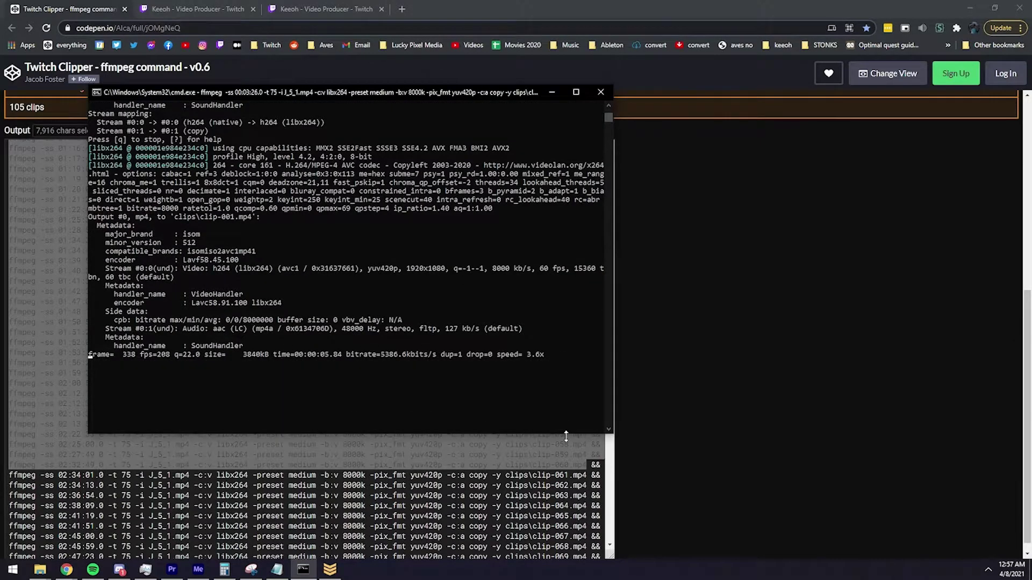
{"action": "left_click", "coordinate": [39, 569]}
{"action": "double_click", "coordinate": [471, 186]}
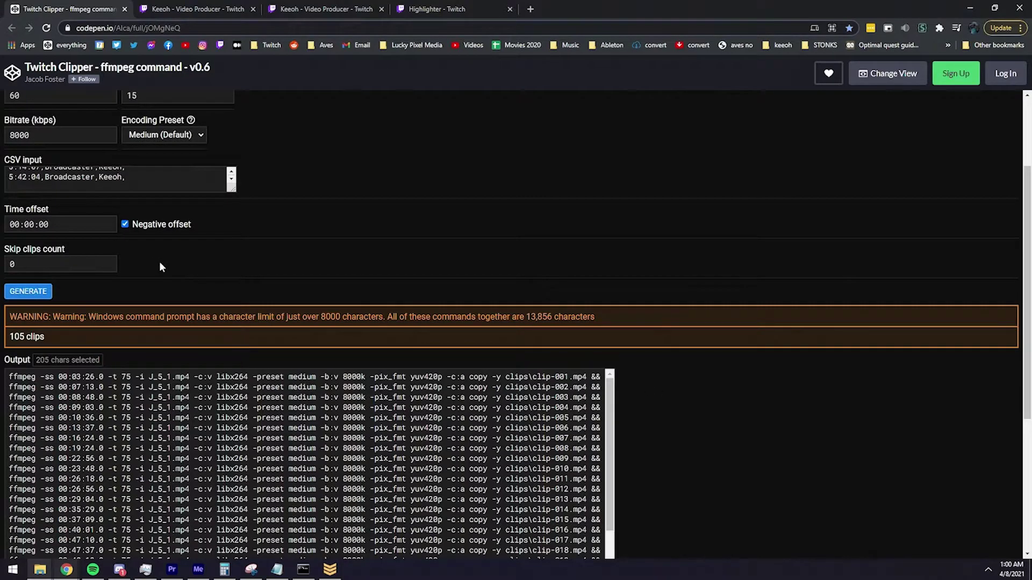
Step: Set Skip clips count to 60 and regenerate the clip commands
{"action": "double_click", "coordinate": [45, 263]}
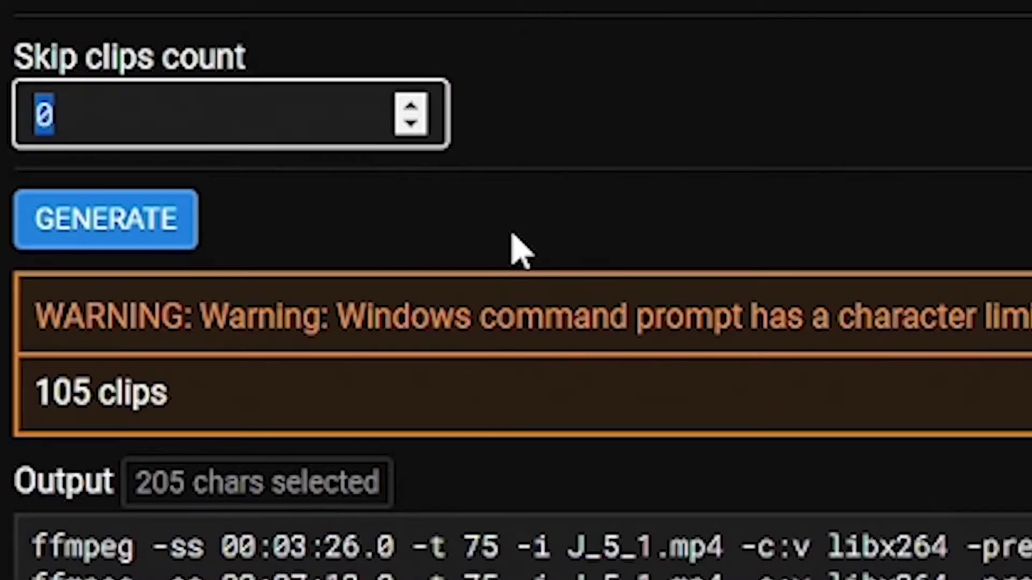
{"action": "type", "text": "70"}
{"action": "key", "text": "BackSpace"}
{"action": "key", "text": "BackSpace"}
{"action": "type", "text": "60"}
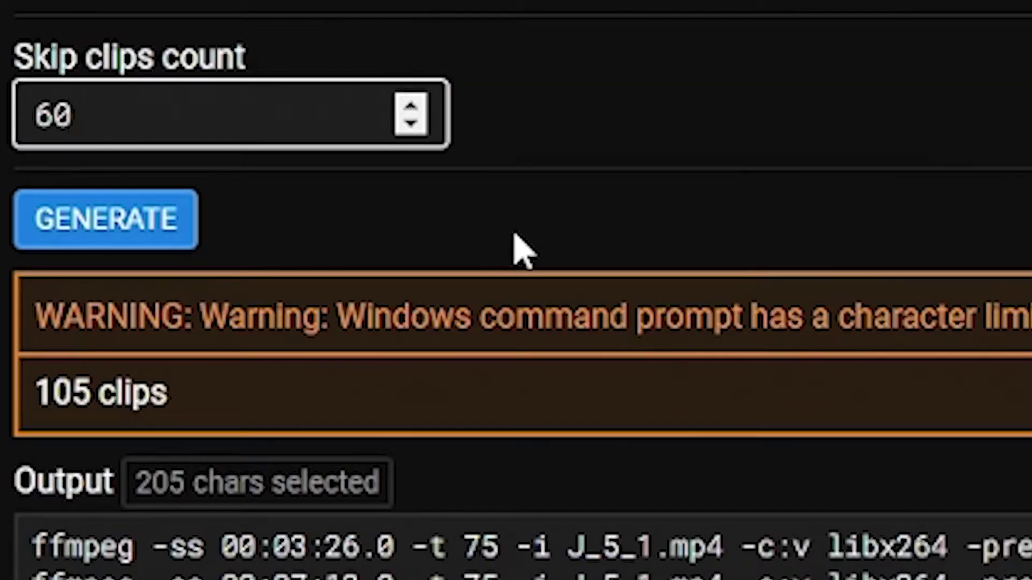
{"action": "left_click", "coordinate": [155, 239]}
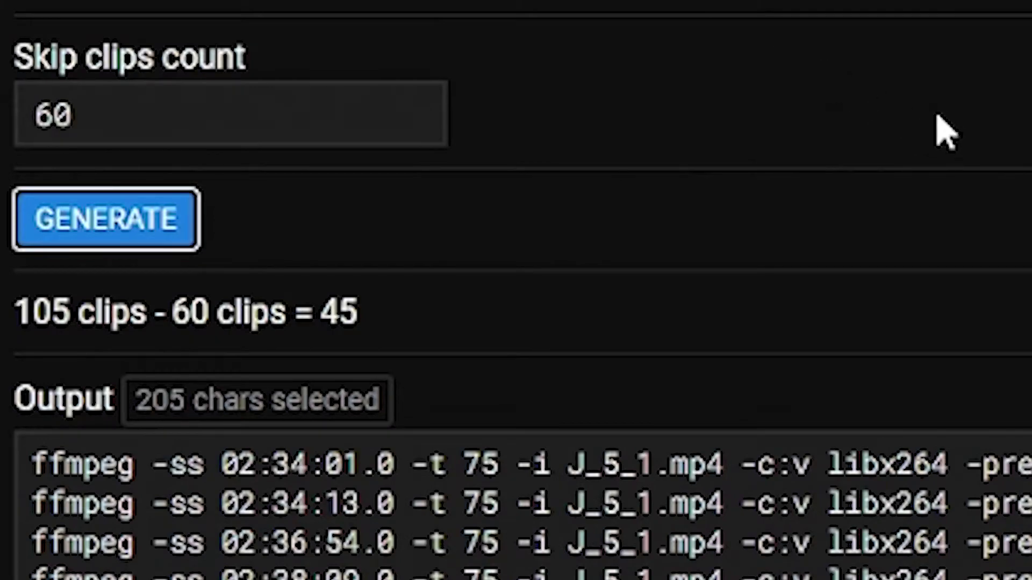
Step: Highlight '105 clips - 60 clips = 45' and clip-061 as the first output file
{"action": "left_click_drag", "start_coordinate": [16, 315], "coordinate": [74, 315]}
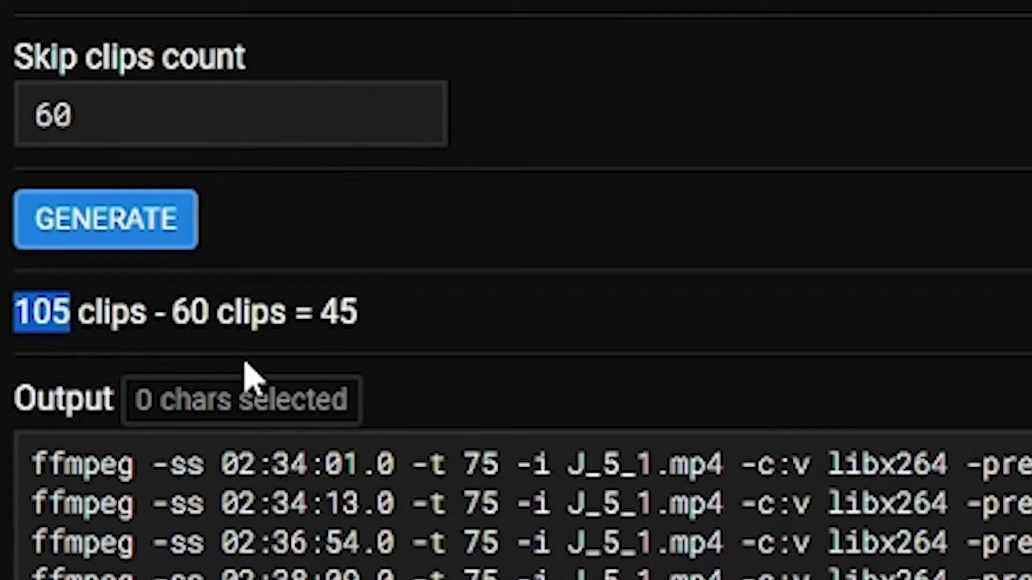
{"action": "left_click_drag", "start_coordinate": [173, 313], "coordinate": [208, 313]}
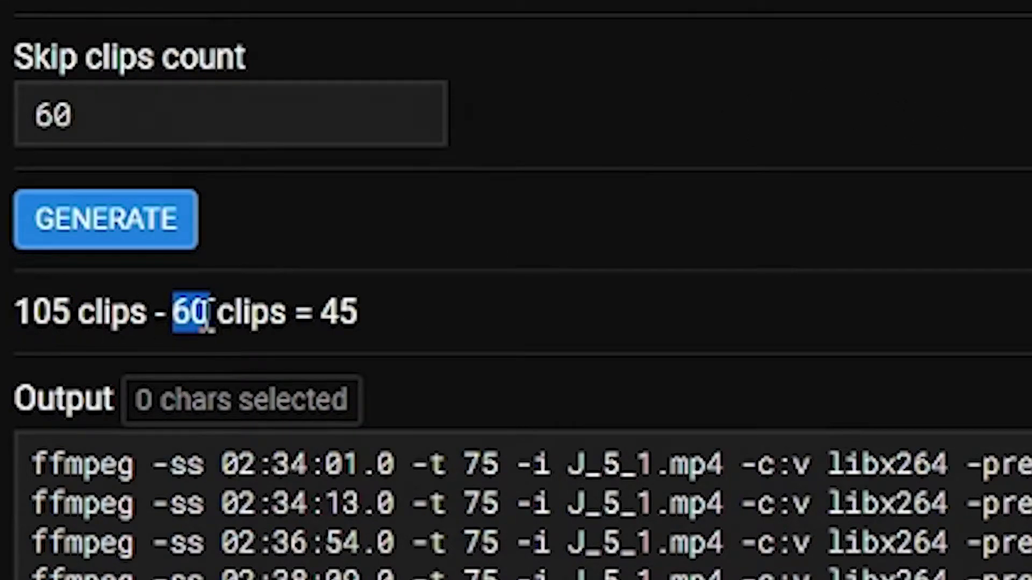
{"action": "double_click", "coordinate": [33, 110]}
{"action": "left_click_drag", "start_coordinate": [314, 311], "coordinate": [359, 313]}
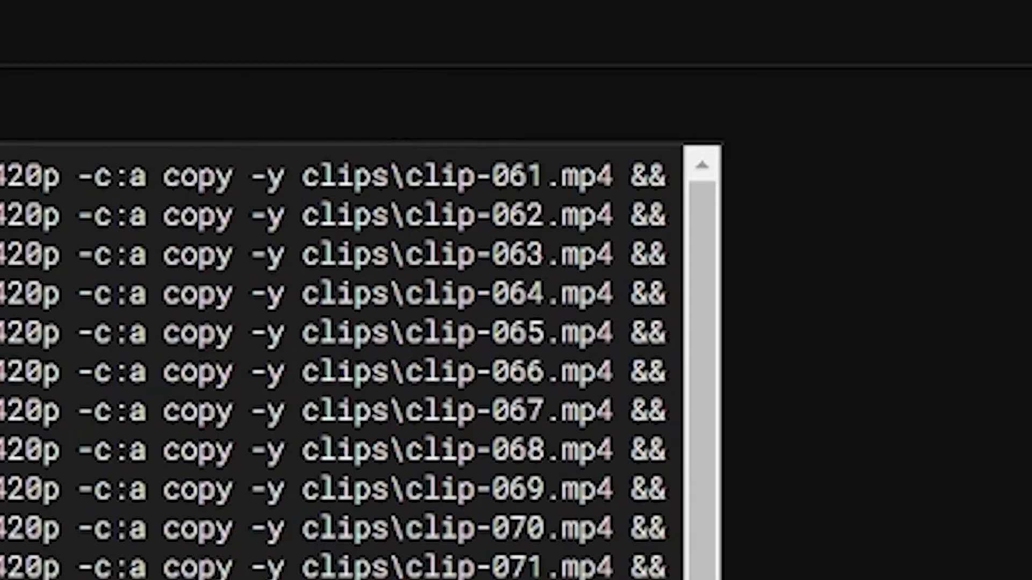
{"action": "left_click_drag", "start_coordinate": [401, 171], "coordinate": [542, 172]}
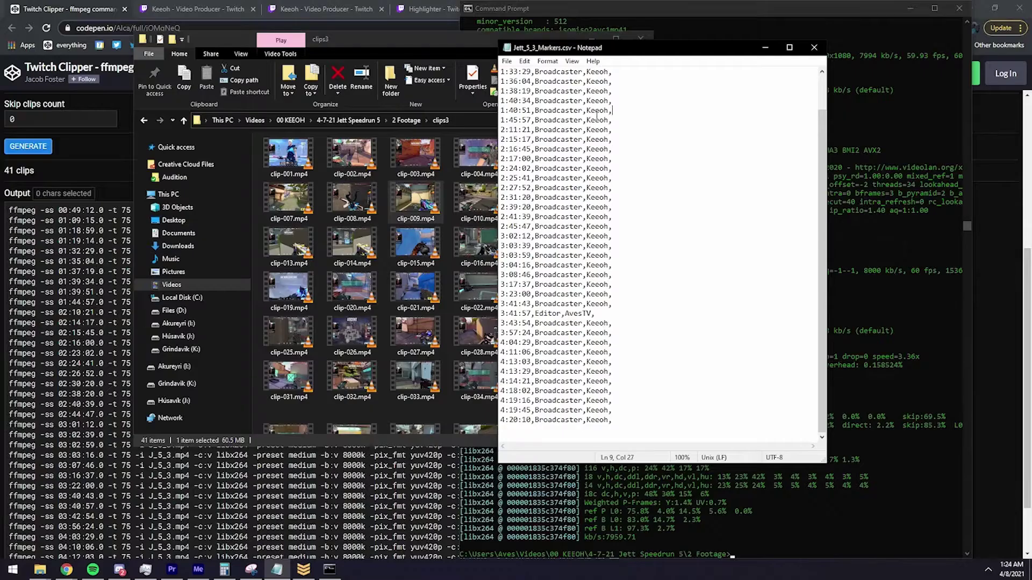
Step: Select the 1:40:51 marker line in the Jett_5_3_Markers.csv file in Notepad
{"action": "left_click_drag", "start_coordinate": [612, 110], "coordinate": [504, 114]}
Step: Replace the clipper's CSV input with only the copied 1:40:51 marker line
{"action": "key", "text": "ctrl+c"}
{"action": "key", "text": "alt+Tab"}
{"action": "left_click", "coordinate": [161, 185]}
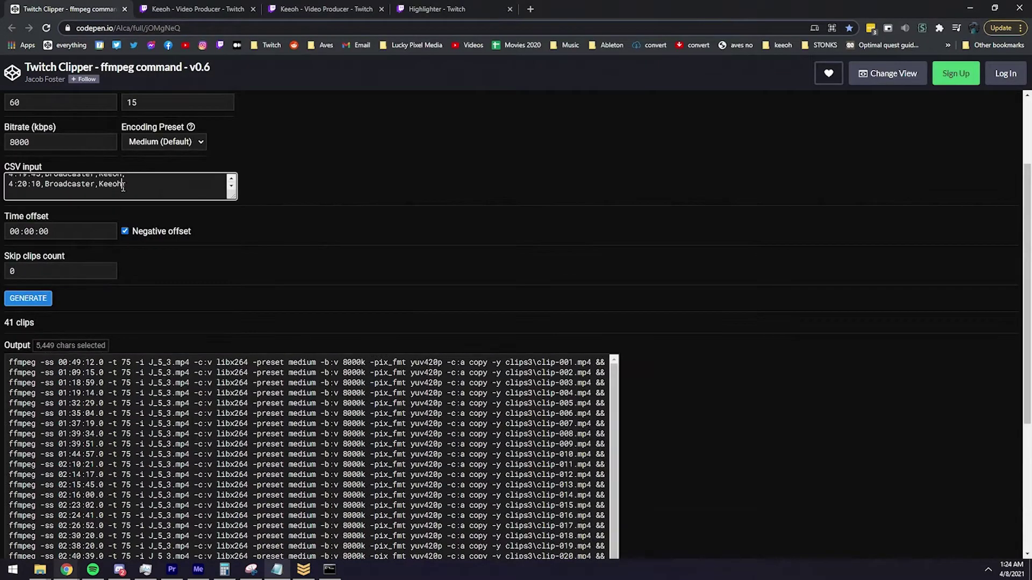
{"action": "key", "text": "ctrl+a"}
{"action": "key", "text": "ctrl+v"}
{"action": "scroll", "coordinate": [301, 253], "scroll_direction": "up", "scroll_amount": 2}
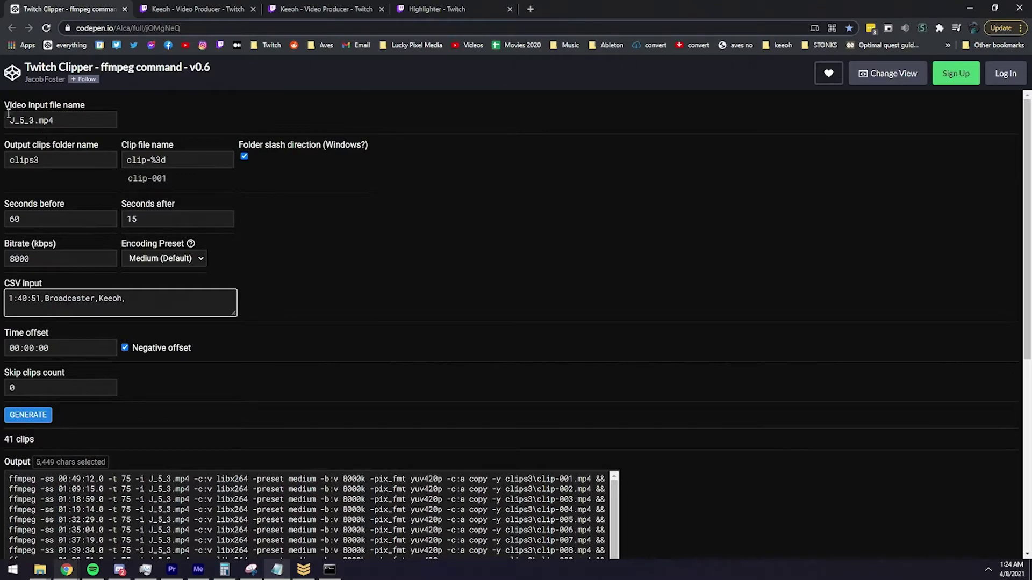
Step: Change the output folder to clipfix and the clip file name to clip-009
{"action": "left_click", "coordinate": [72, 162]}
{"action": "key", "text": "BackSpace"}
{"action": "key", "text": "BackSpace"}
{"action": "type", "text": "fix"}
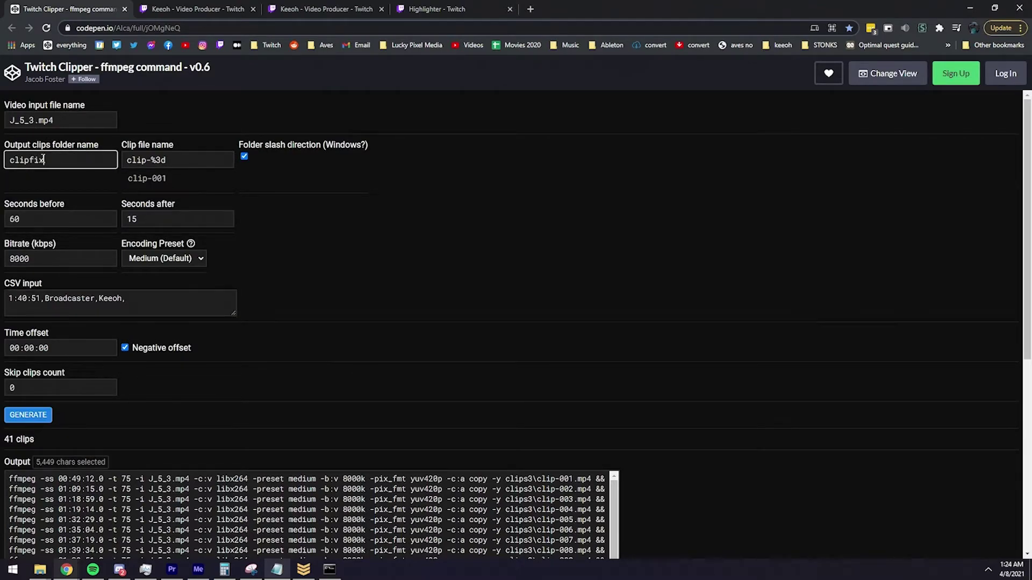
{"action": "left_click_drag", "start_coordinate": [151, 160], "coordinate": [188, 161]}
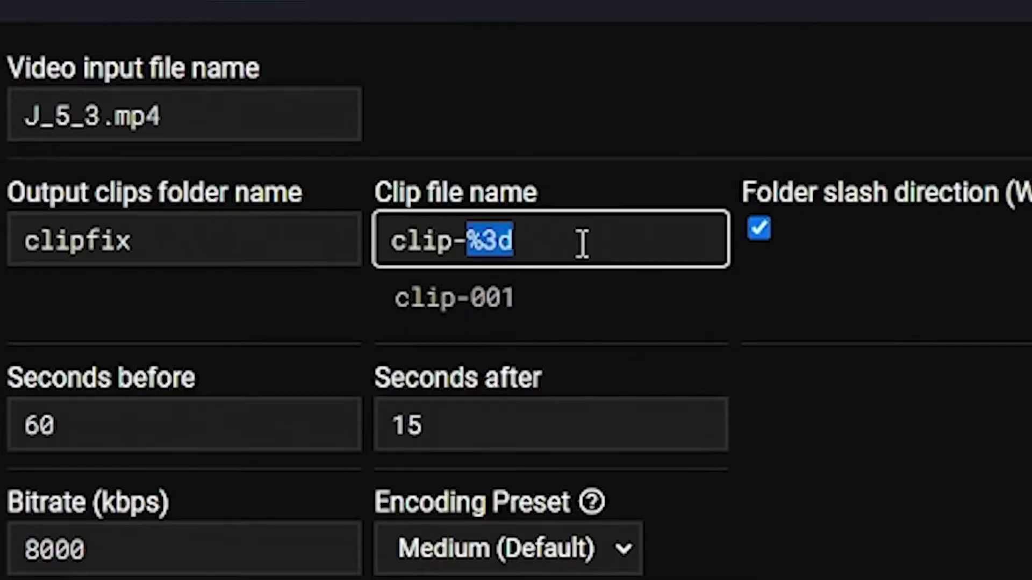
{"action": "type", "text": "009"}
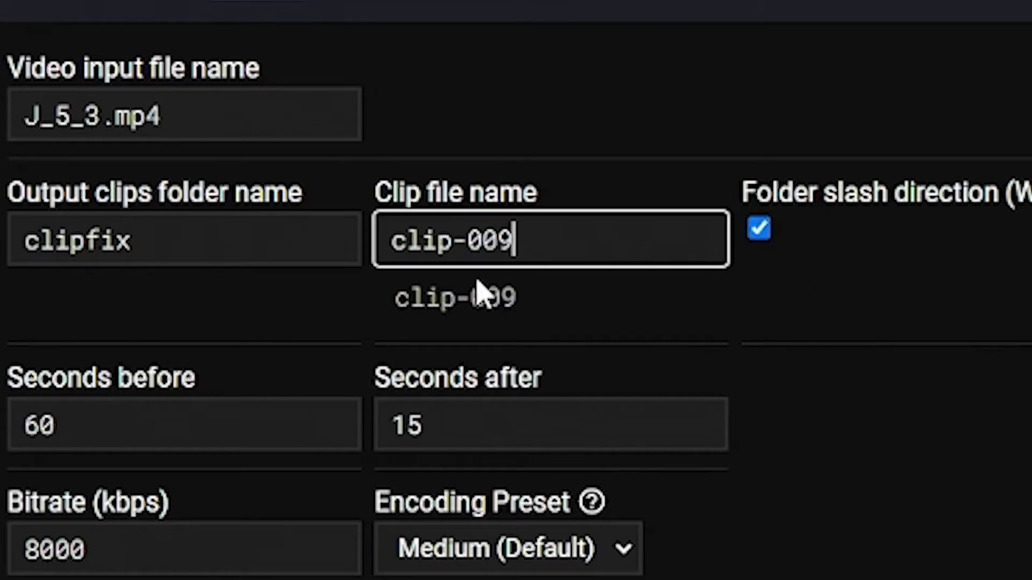
{"action": "double_click", "coordinate": [476, 297]}
{"action": "left_click", "coordinate": [856, 361]}
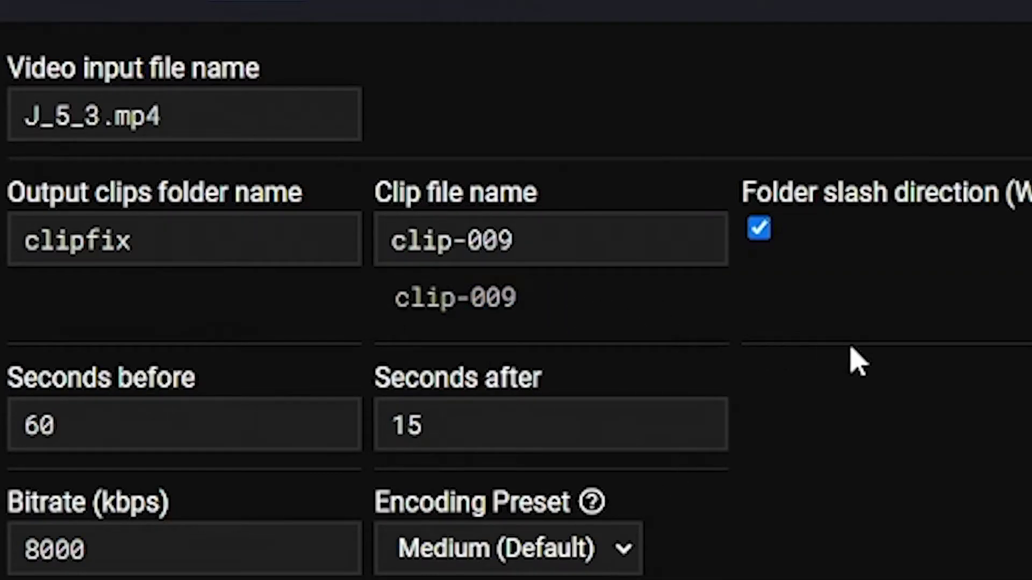
Step: Set Seconds before to 90 and create a new folder beside the footage
{"action": "left_click", "coordinate": [47, 431]}
{"action": "double_click", "coordinate": [35, 438]}
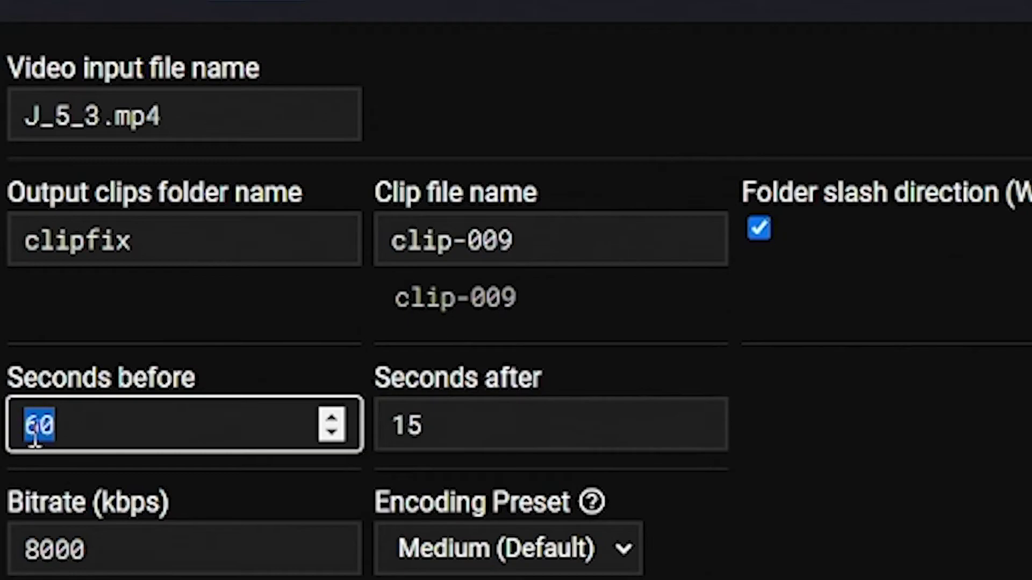
{"action": "type", "text": "90"}
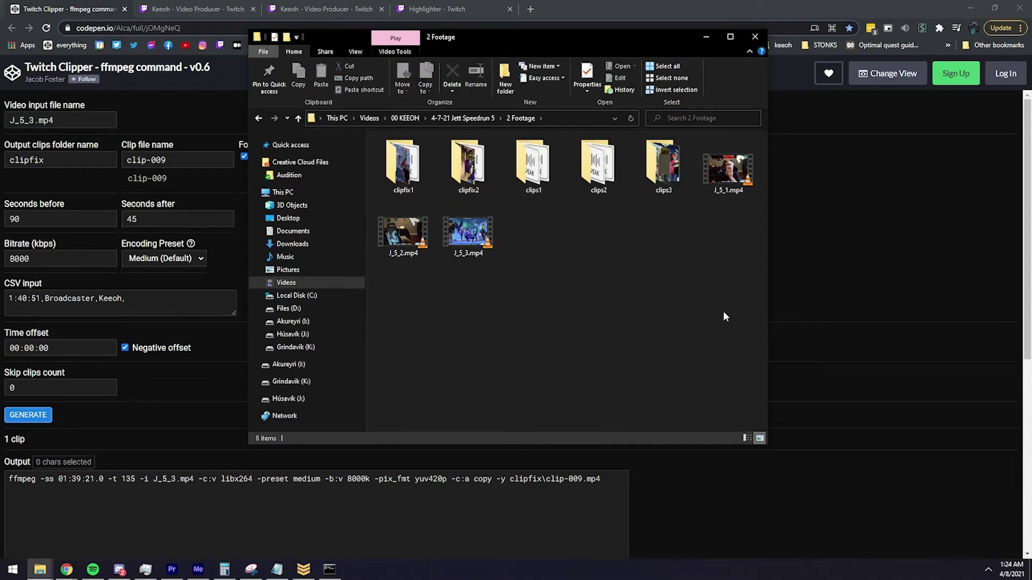
{"action": "key", "text": "ctrl+shift+n"}
{"action": "type", "text": "clips"}
{"action": "key", "text": "BackSpace"}
Step: Name the new folder clipfix and copy the generated clip-009 command
{"action": "type", "text": "fix"}
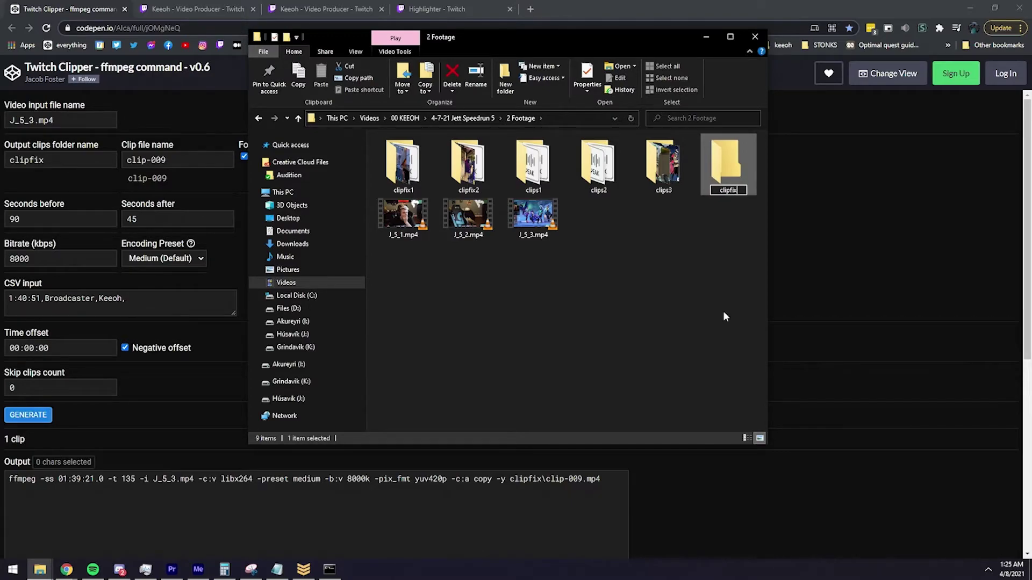
{"action": "key", "text": "Return"}
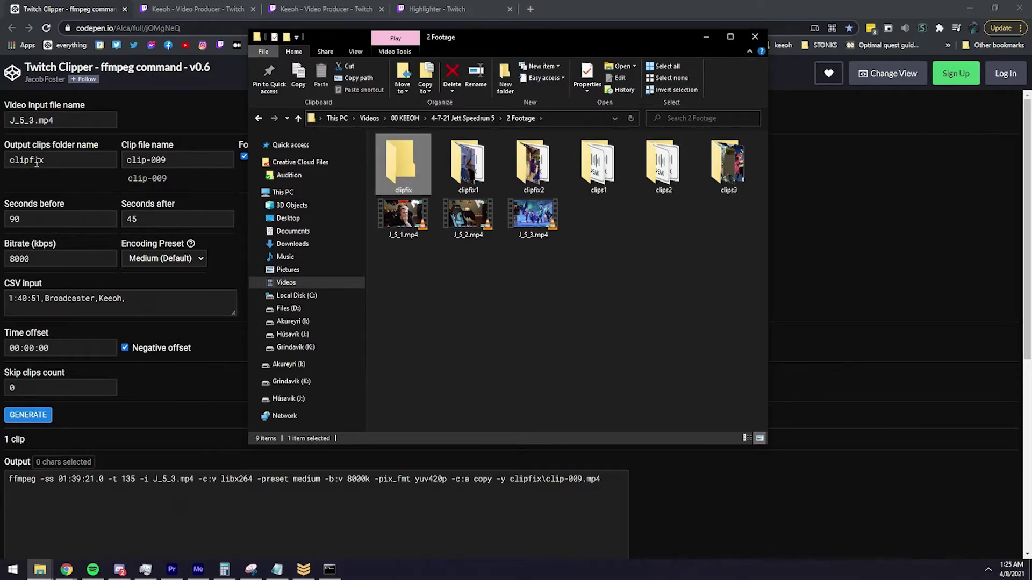
{"action": "left_click", "coordinate": [258, 499]}
{"action": "left_click", "coordinate": [329, 569]}
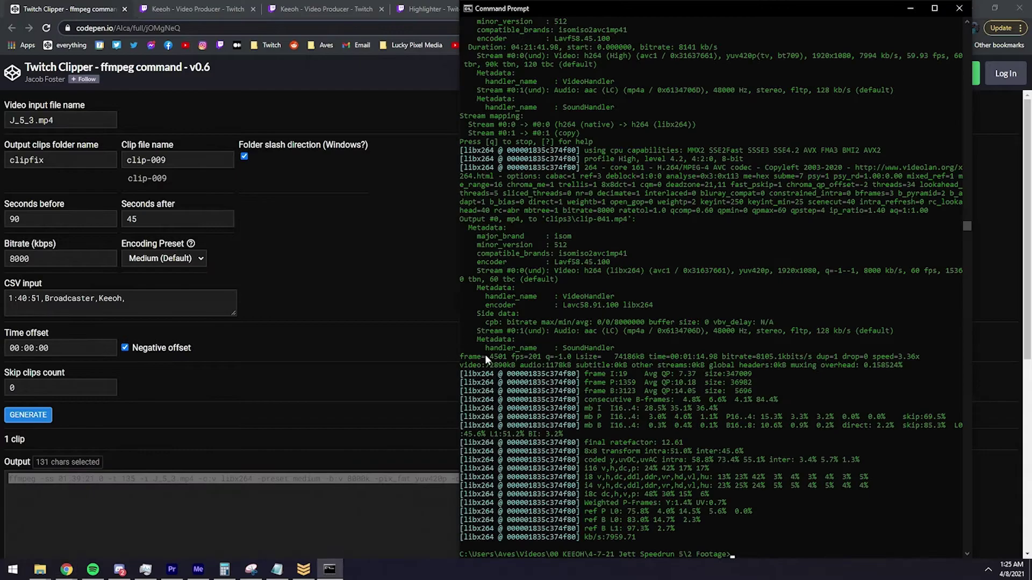
{"action": "left_click", "coordinate": [229, 481]}
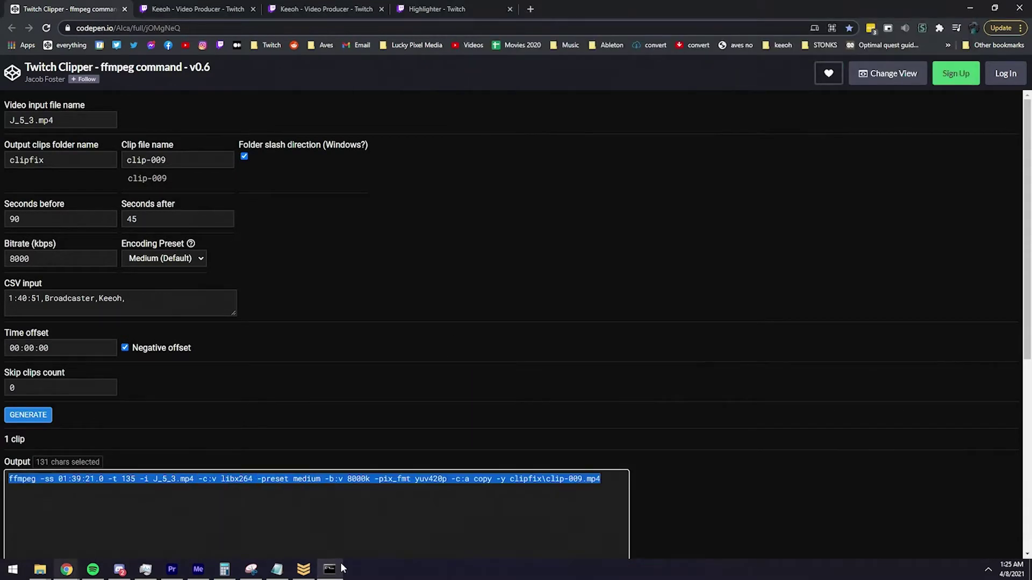
Step: Run the clip-009 ffmpeg command in Command Prompt and view the clipfix folder
{"action": "left_click", "coordinate": [330, 569]}
{"action": "key", "text": "ctrl+v"}
{"action": "key", "text": "Return"}
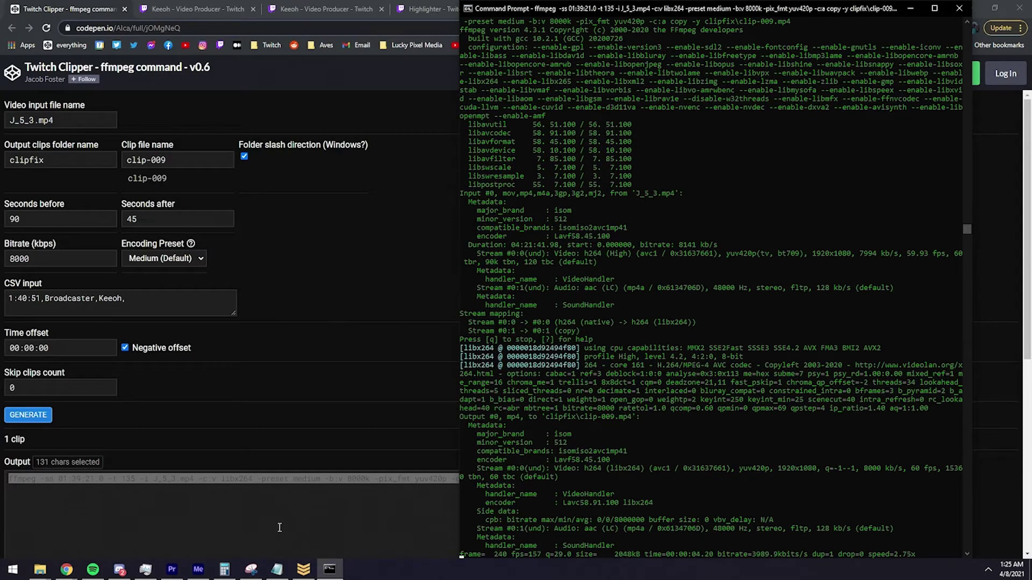
{"action": "left_click", "coordinate": [40, 569]}
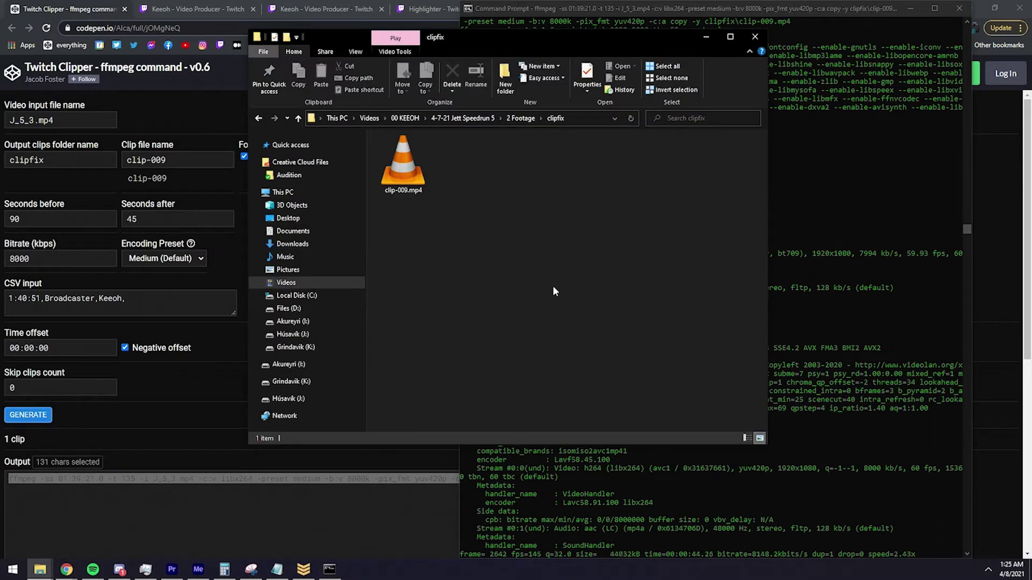